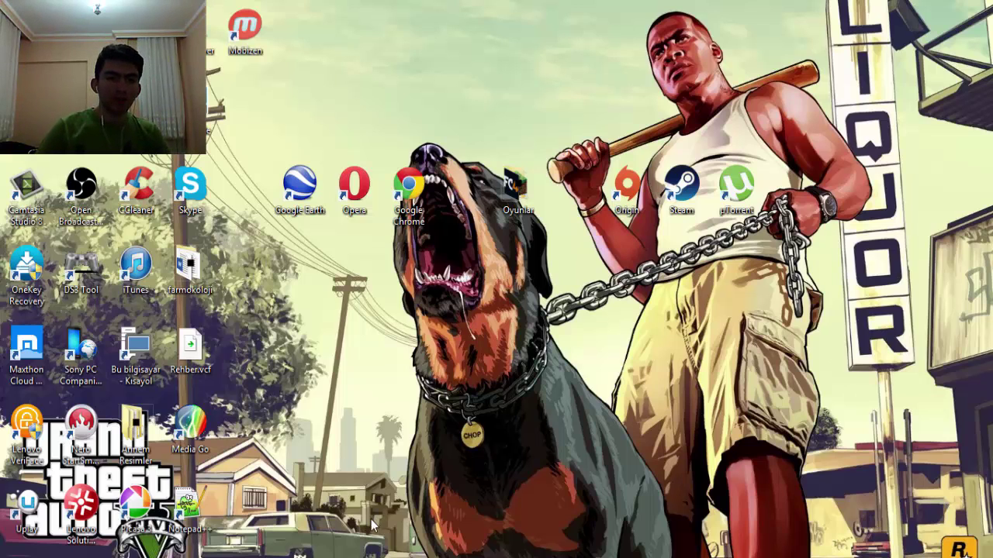
Step: Switch to Camtasia Studio and maximize its window
click(540, 551)
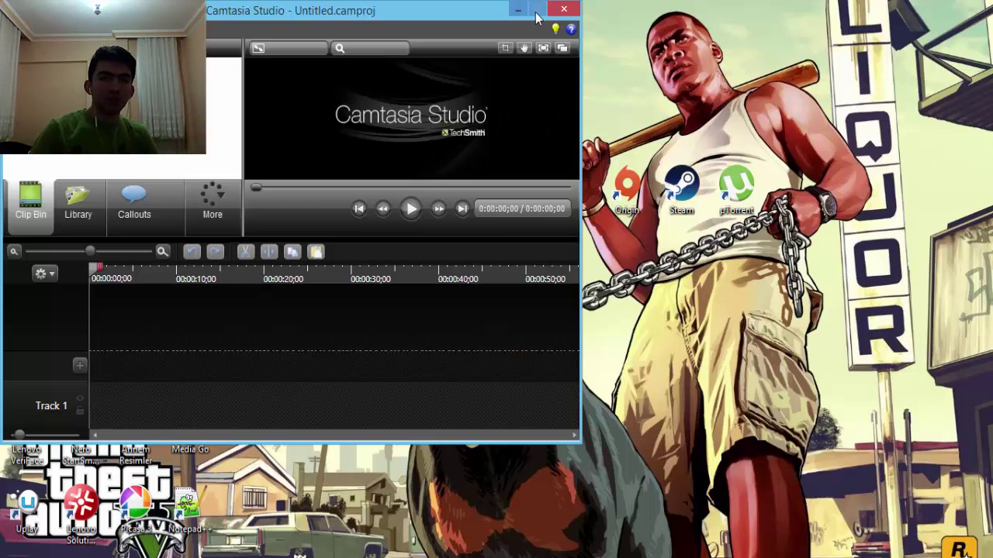
double_click(527, 9)
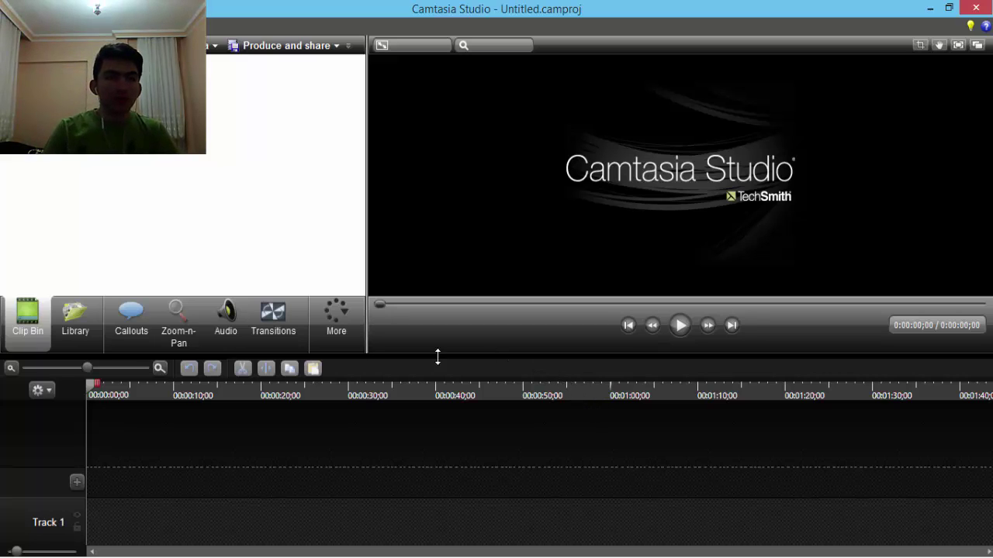
click(211, 45)
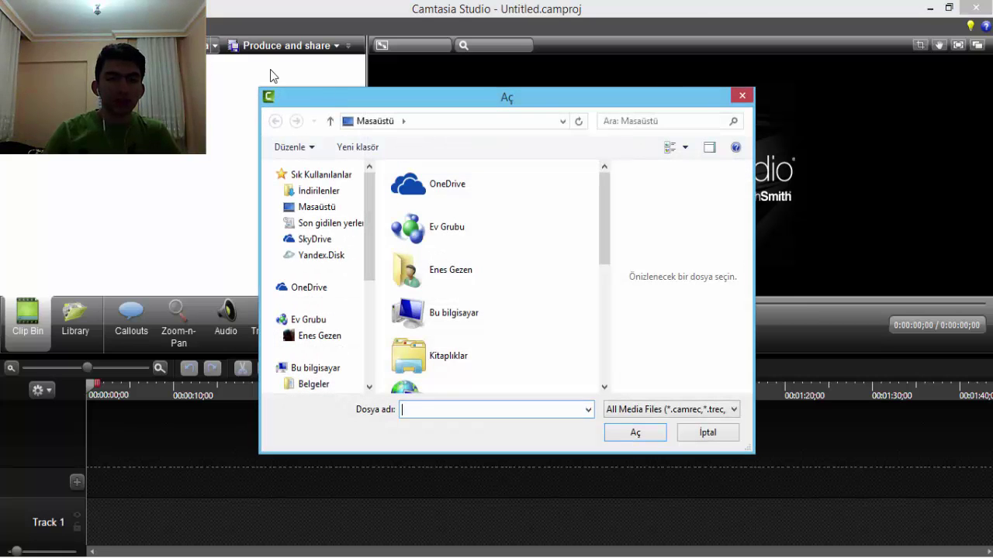
mouse_move(605, 220)
mouse_down()
mouse_move(585, 379)
mouse_move(610, 210)
mouse_up()
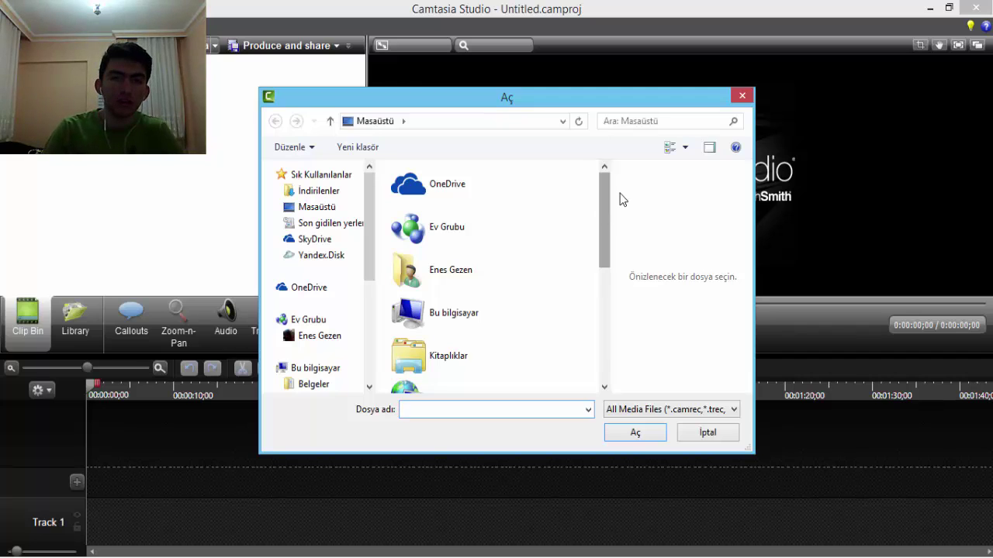
click(743, 97)
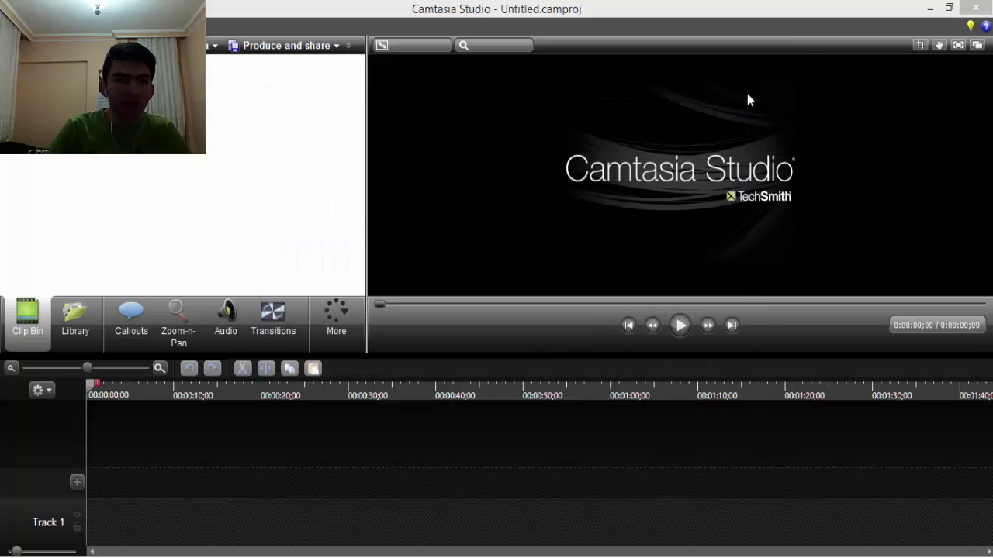
Step: Expand the Amity music folder in the library and add its Short track to the start of the timeline
click(90, 338)
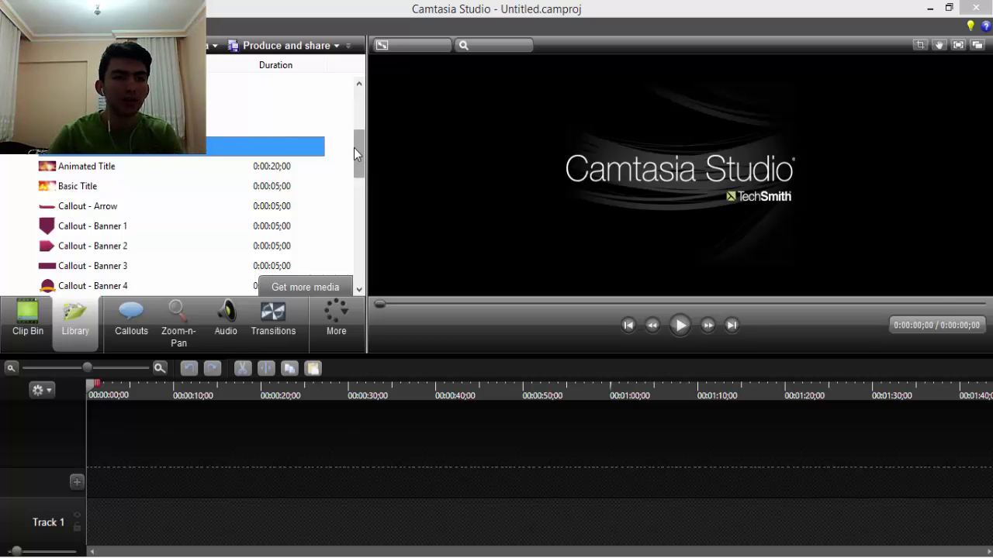
drag(354, 148, 360, 83)
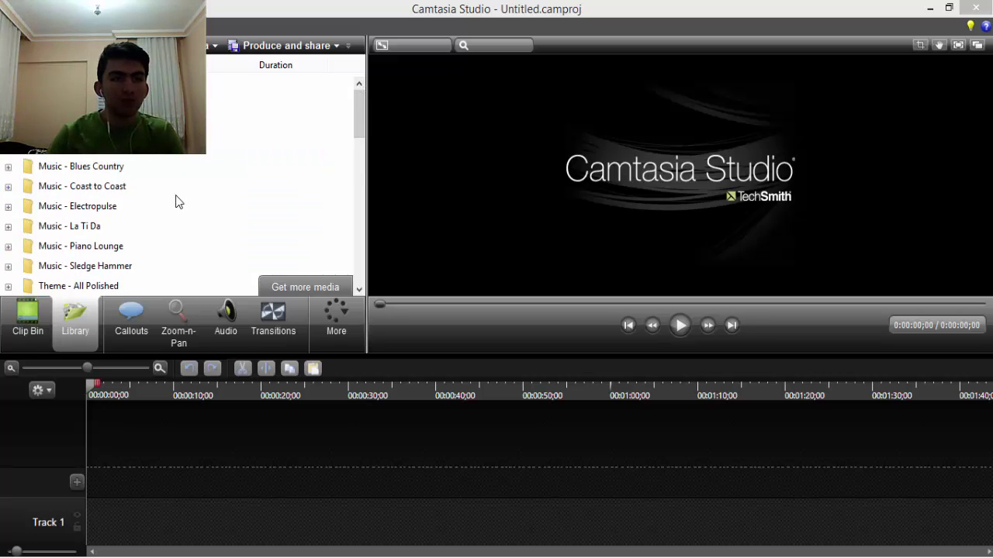
scroll(168, 196, down, 1)
scroll(168, 196, down, 1)
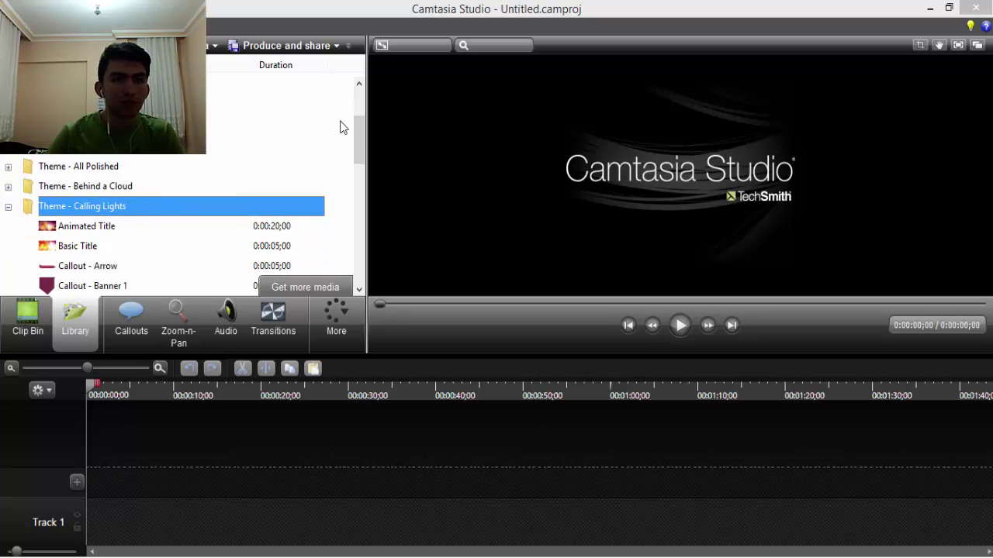
scroll(352, 137, up, 2)
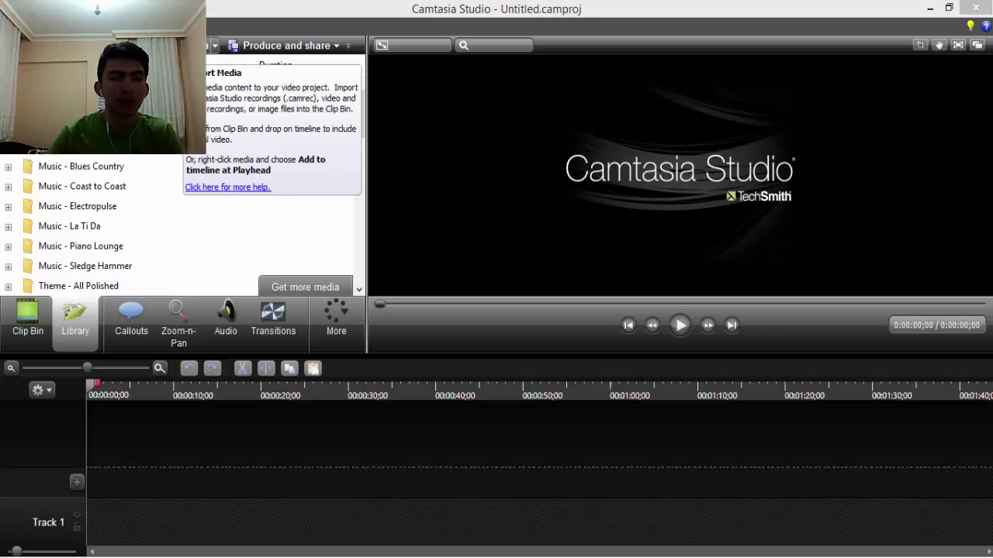
mouse_move(359, 104)
mouse_down()
mouse_move(355, 175)
mouse_move(359, 106)
mouse_up()
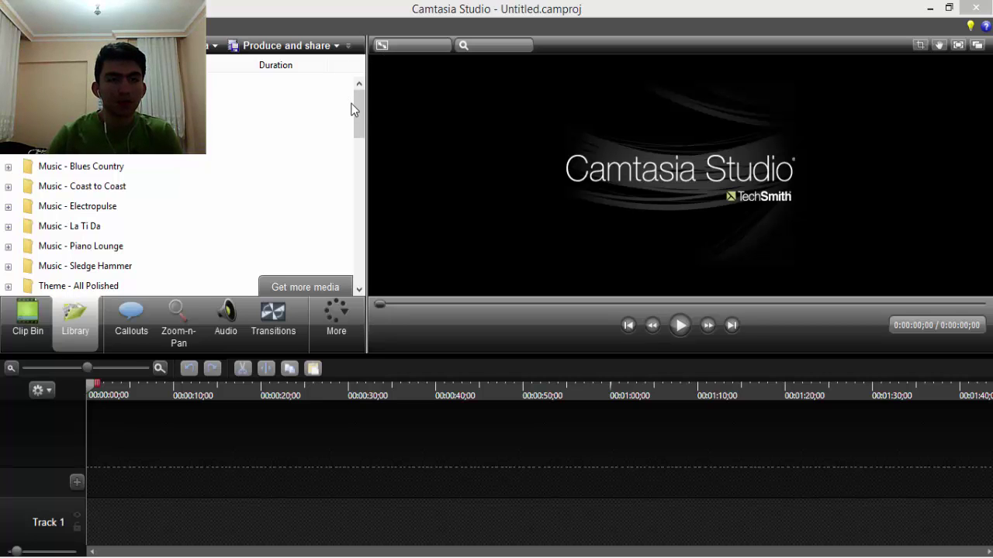
click(263, 87)
scroll(178, 186, up, 2)
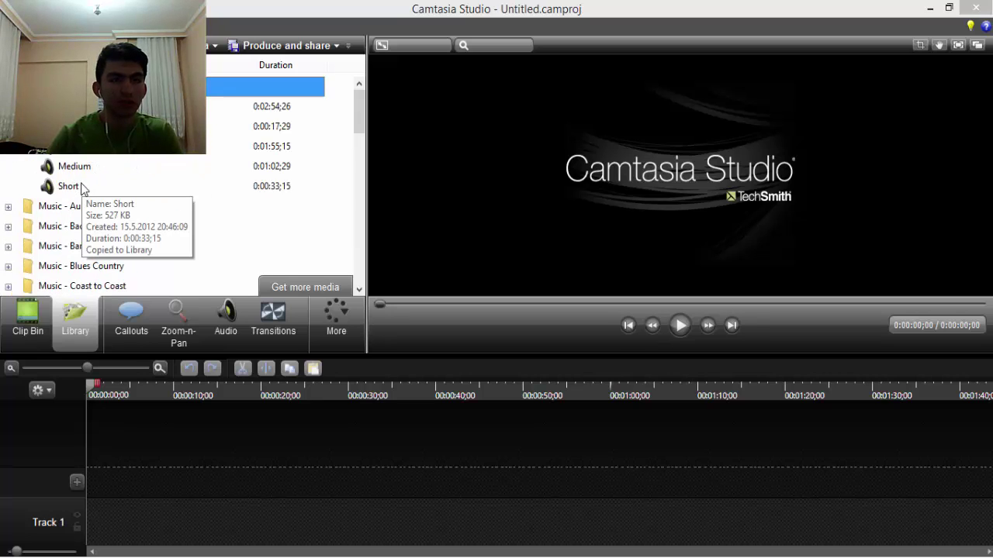
click(82, 186)
right_click(82, 186)
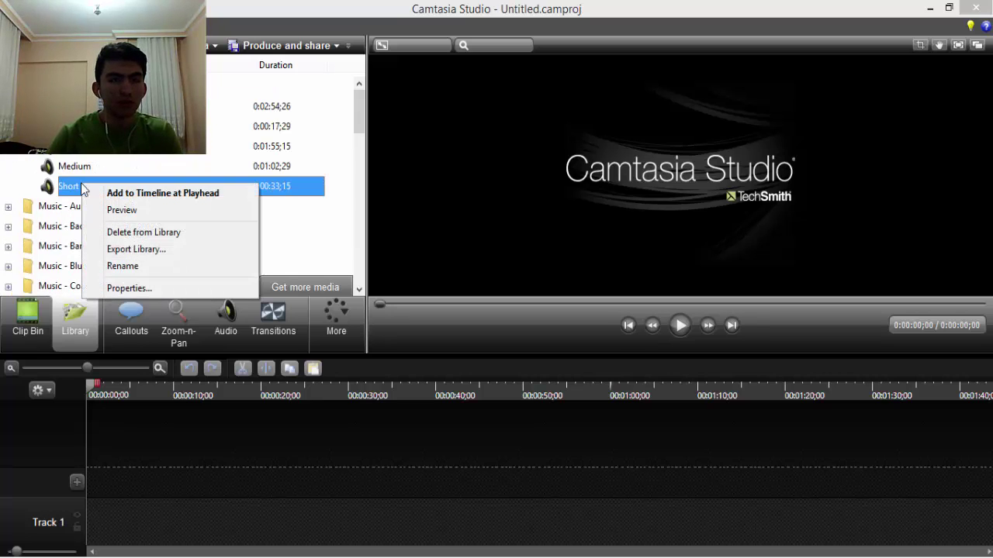
click(124, 209)
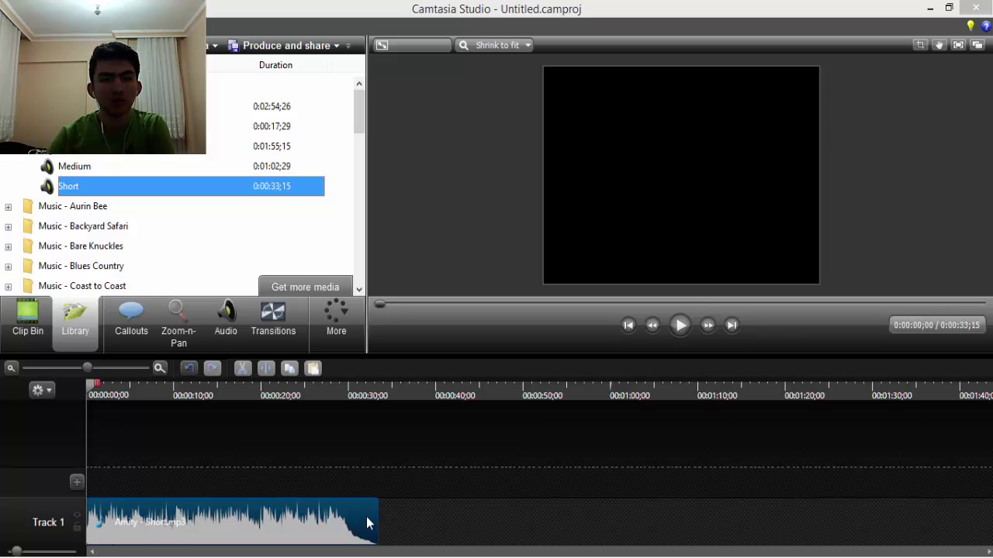
drag(375, 522, 345, 521)
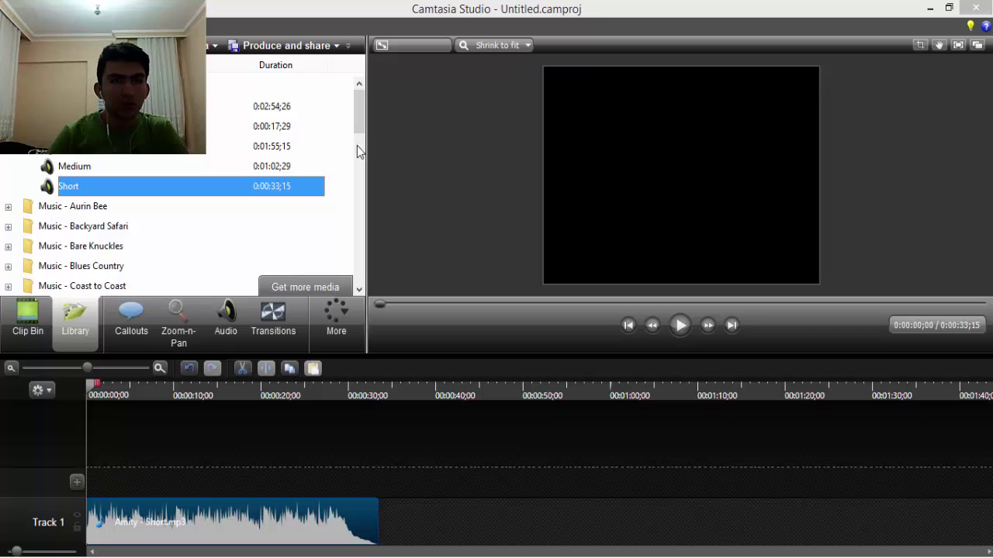
Step: Find the 15-second Animated Title with the coloured diamond mosaic in the library and add it to the timeline
drag(359, 133, 336, 197)
scroll(357, 175, up, 1)
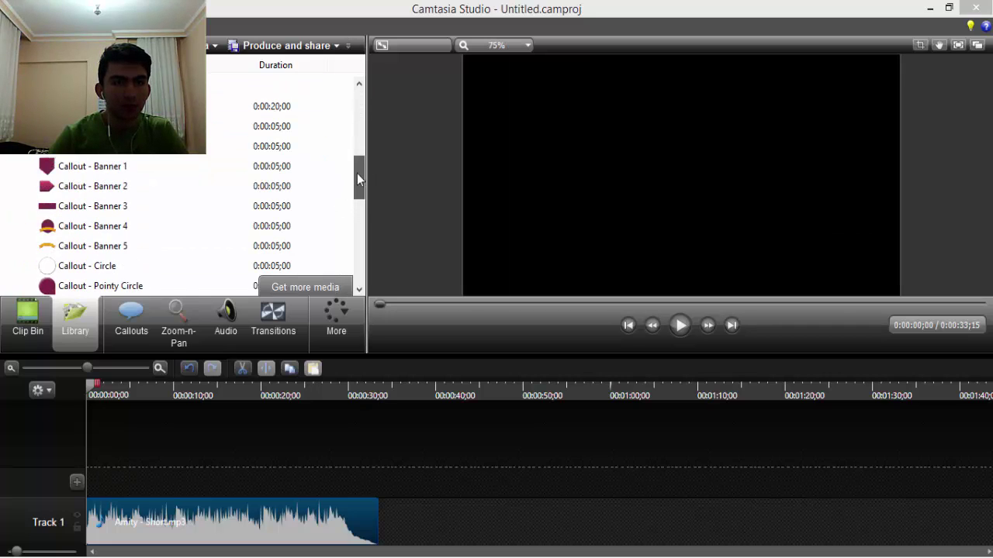
double_click(194, 126)
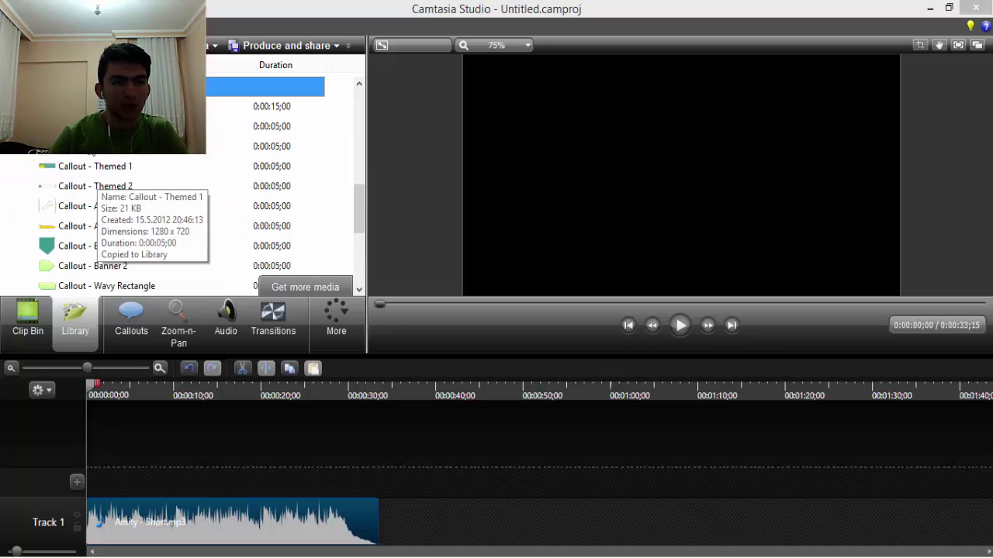
double_click(83, 106)
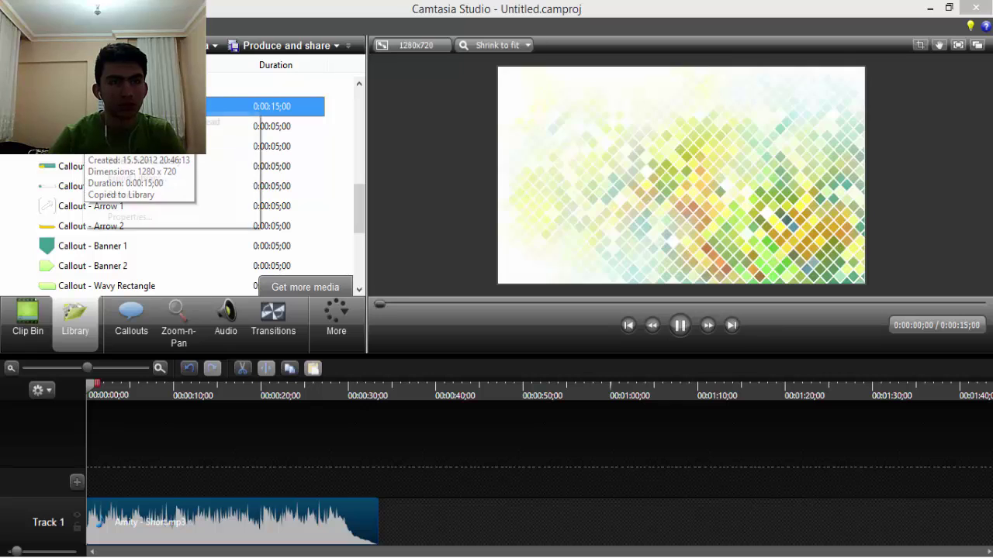
right_click(84, 110)
click(179, 122)
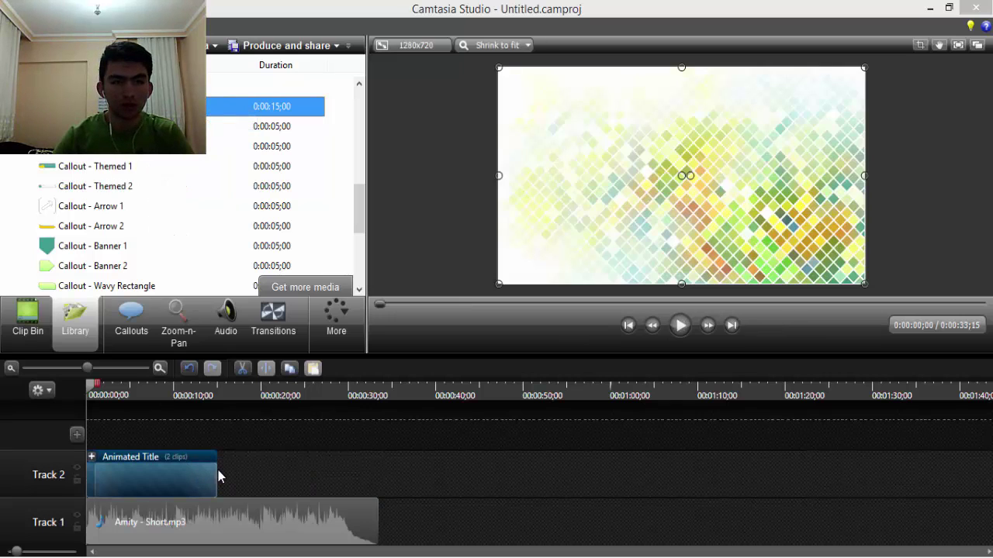
Step: Extend the Animated Title on Track 2 so it ends together with the music clip on Track 1
drag(218, 475, 378, 475)
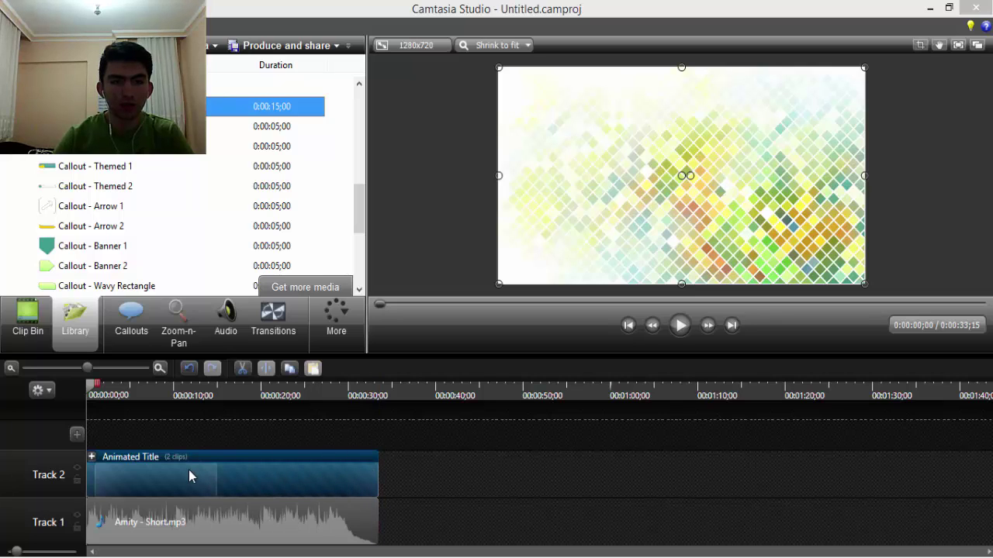
mouse_move(212, 474)
mouse_down()
mouse_move(223, 472)
mouse_move(210, 472)
mouse_up()
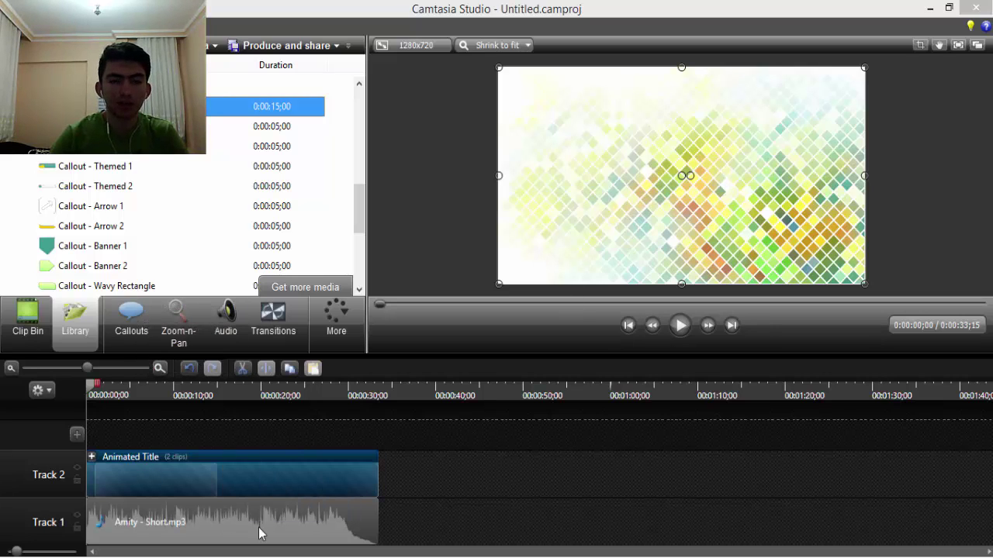
right_click(234, 480)
click(229, 512)
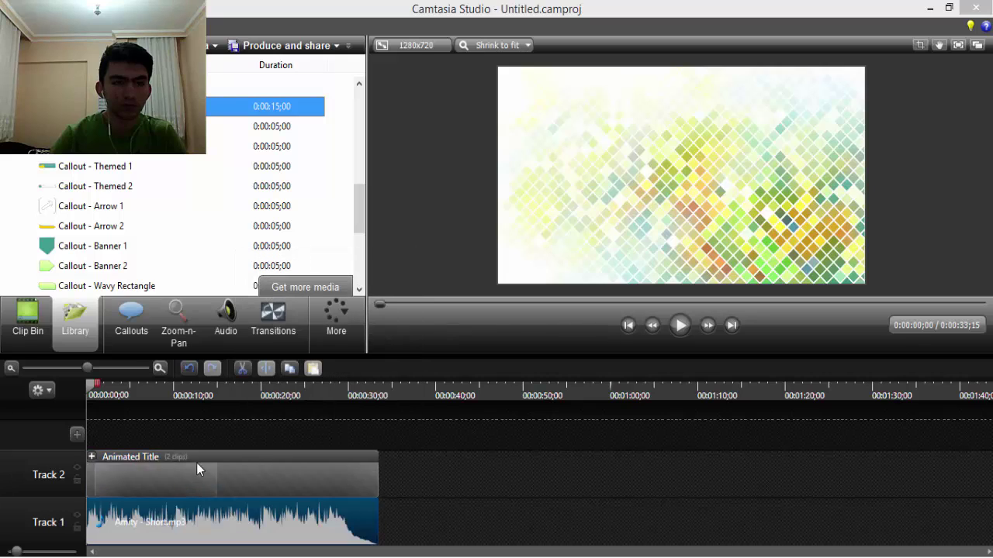
drag(196, 463, 217, 479)
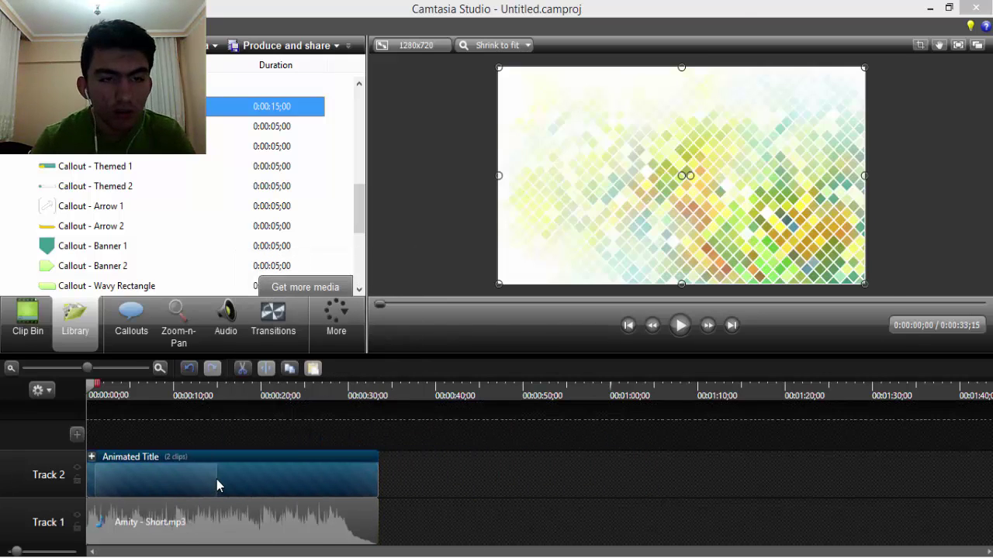
Step: Check the clip bin and expand the Animated Title group on the timeline into its text callout and background video
click(28, 318)
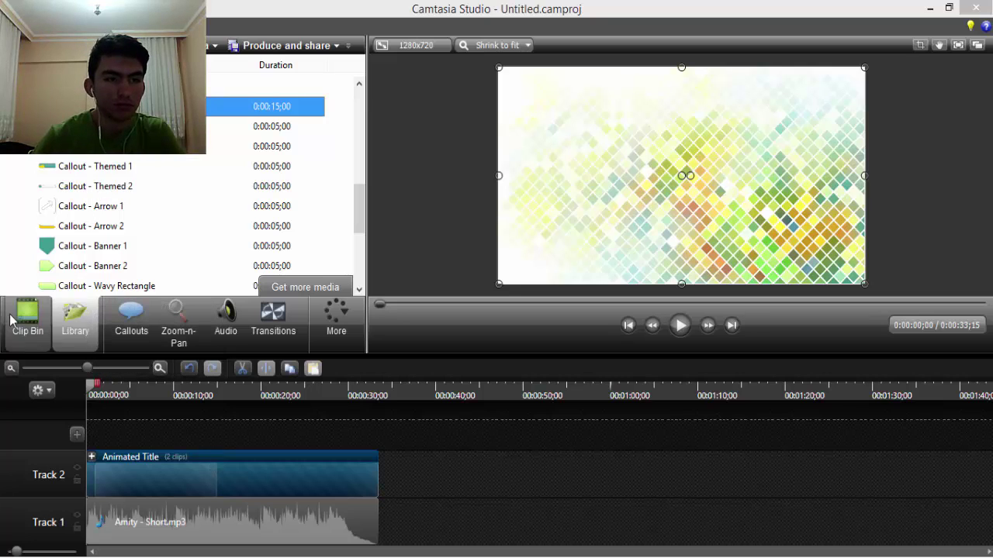
right_click(202, 482)
click(184, 492)
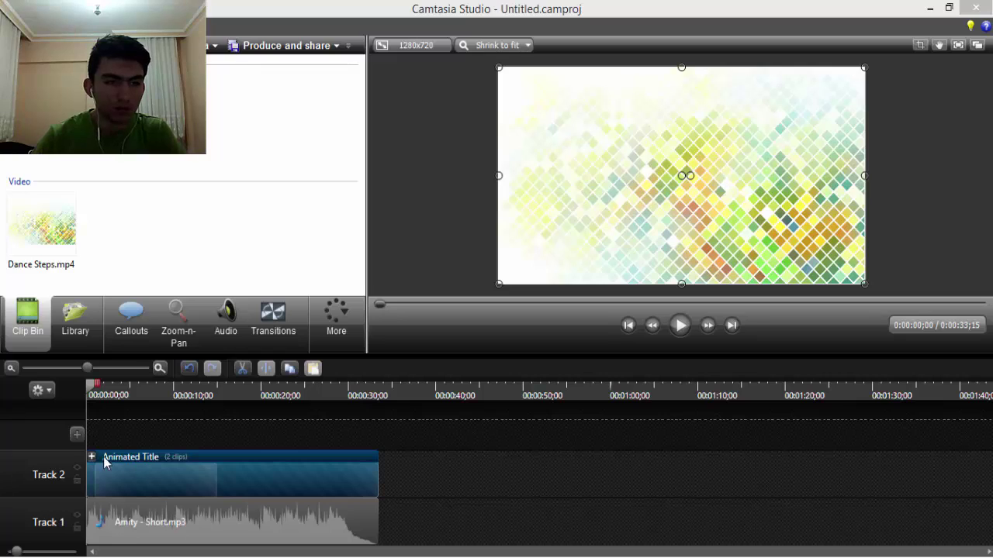
drag(156, 465, 185, 437)
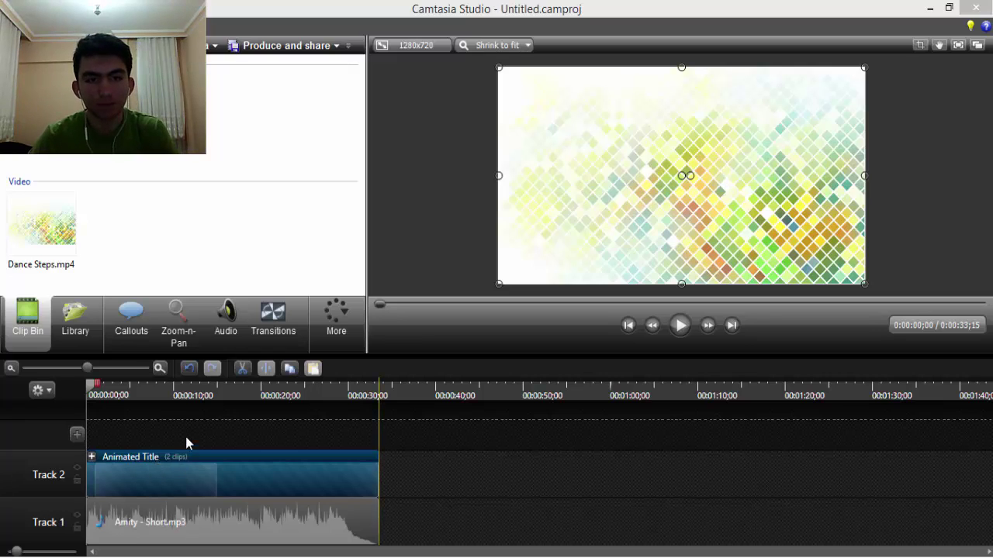
click(703, 177)
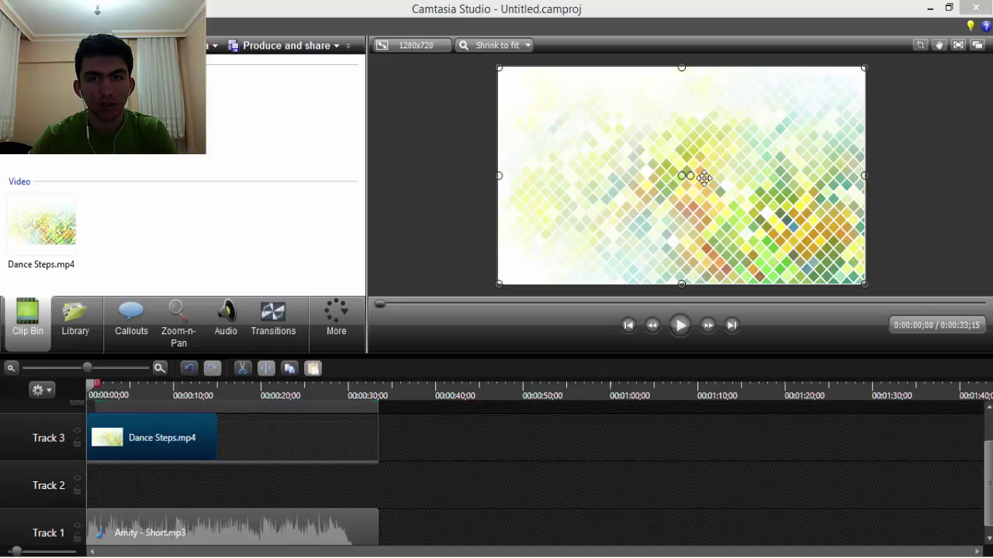
scroll(729, 198, up, 2)
scroll(725, 198, down, 3)
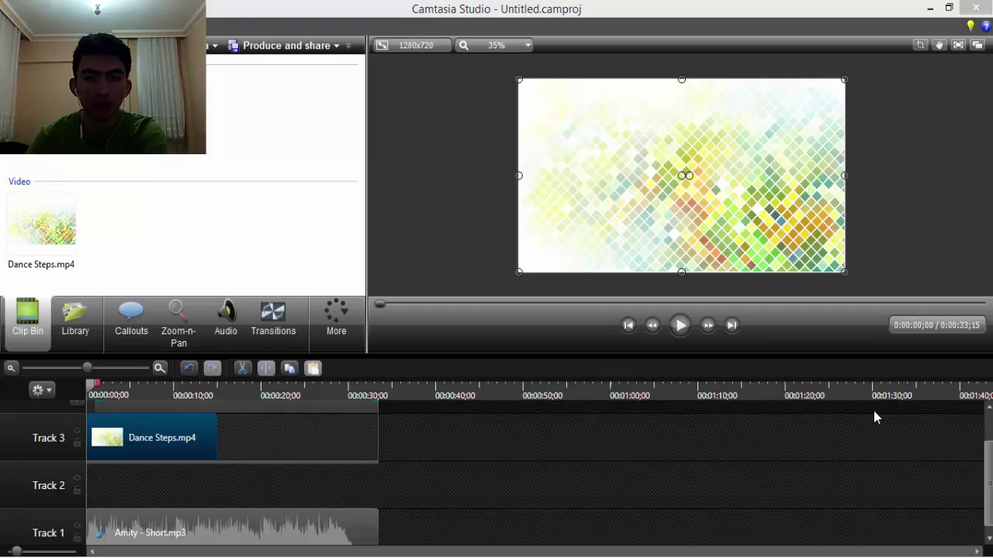
scroll(875, 418, up, 2)
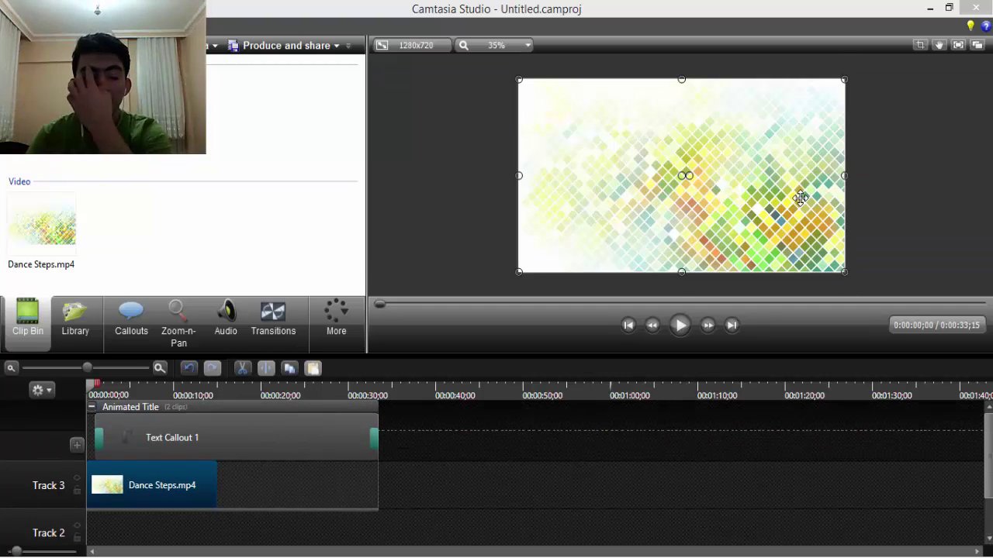
Step: Replace the placeholder text of Text Callout 1 with "Türkçe Oyun Merkezi"
click(240, 438)
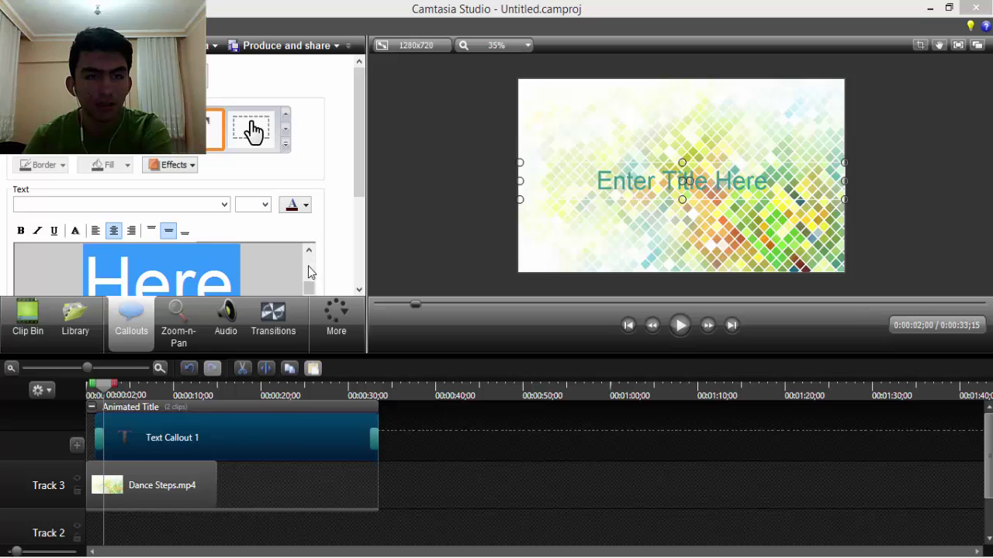
scroll(310, 272, up, 3)
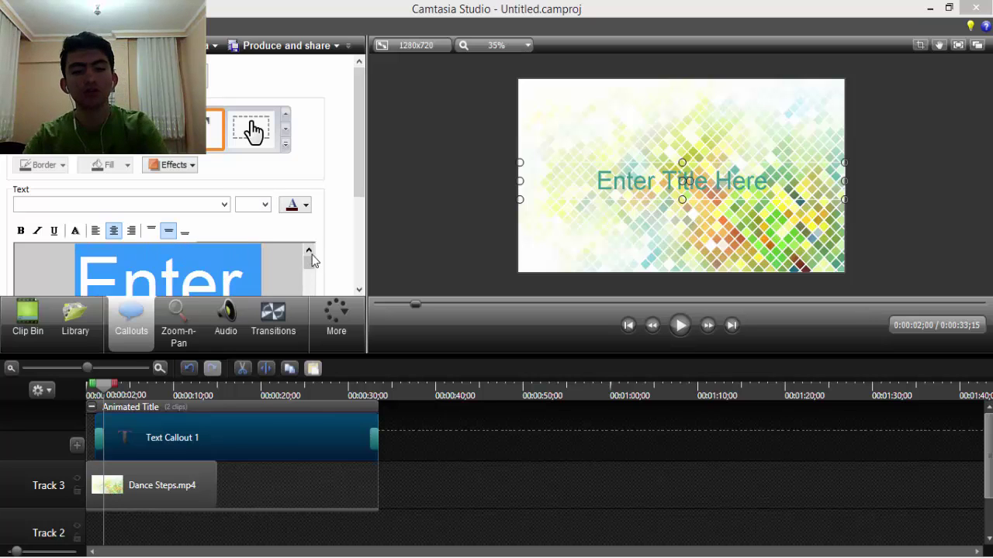
text(Türk)
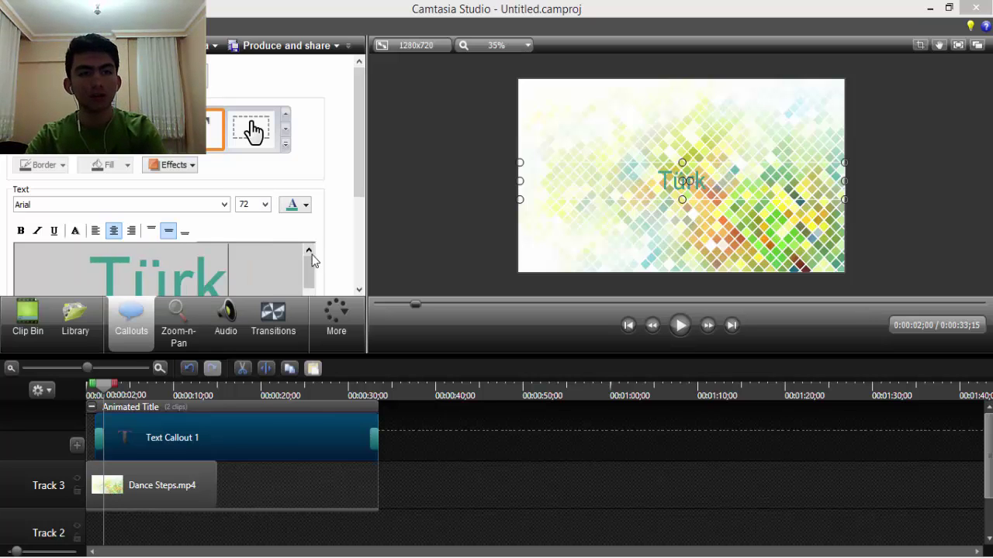
text(çe Oyun Mer)
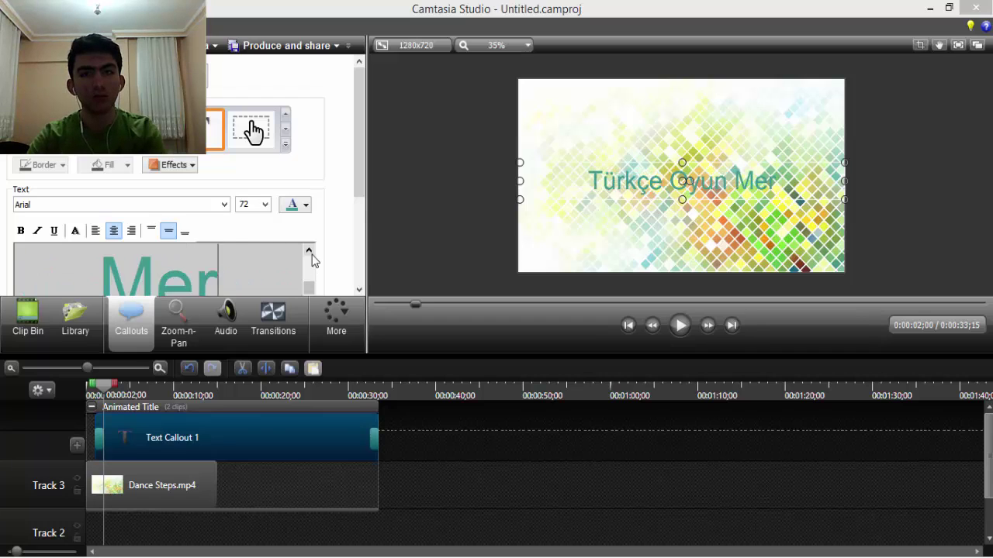
text(kezi)
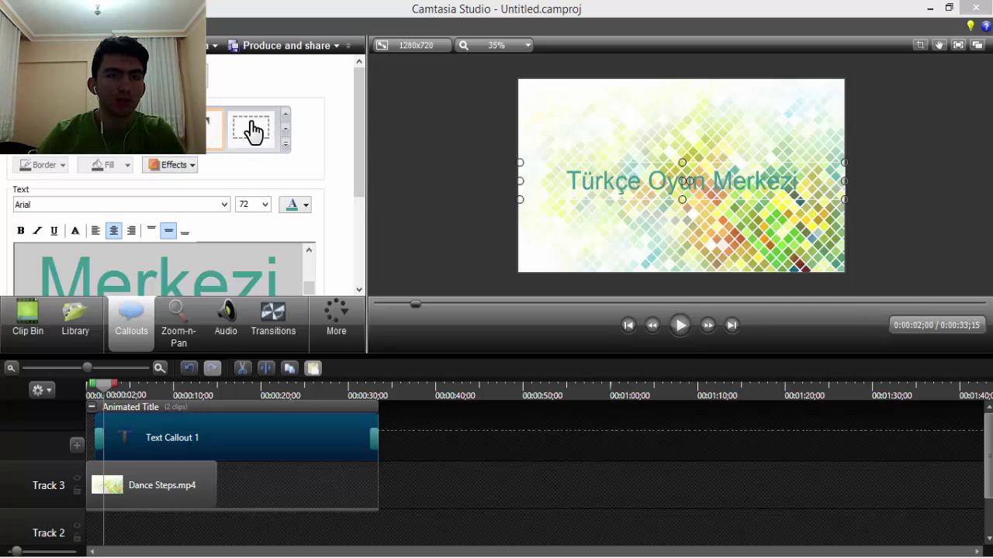
Step: Try to change the font of the Text Callout 1 title to Comic Sans MS
click(70, 204)
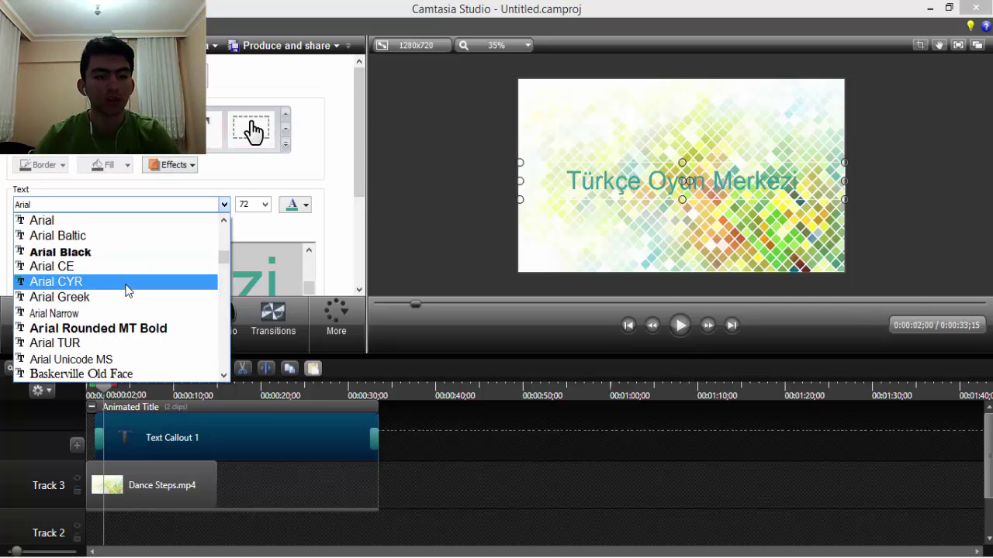
text(c)
key(Down)
key(Down)
key(Down)
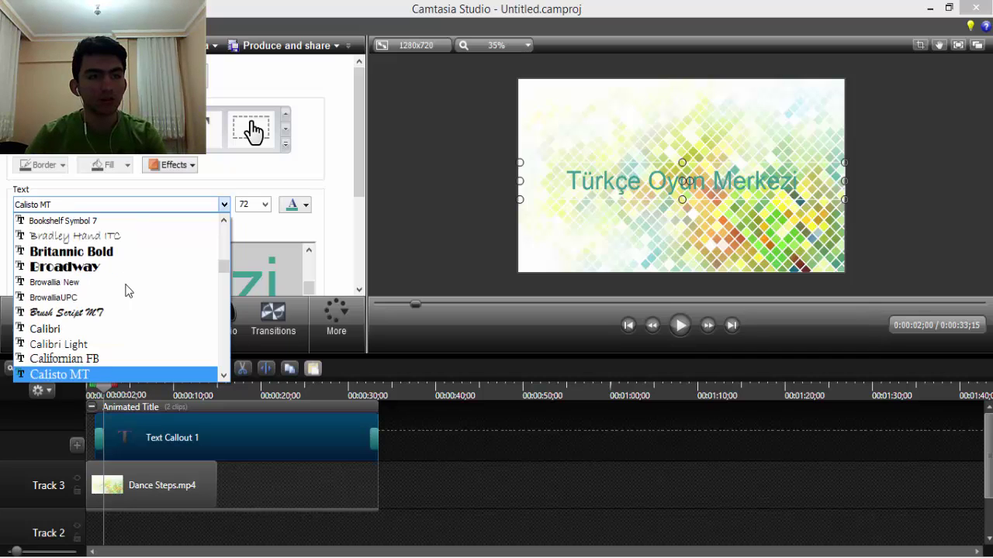
key(Down)
key(Down)
key(Down)
key(Down)
key(Down)
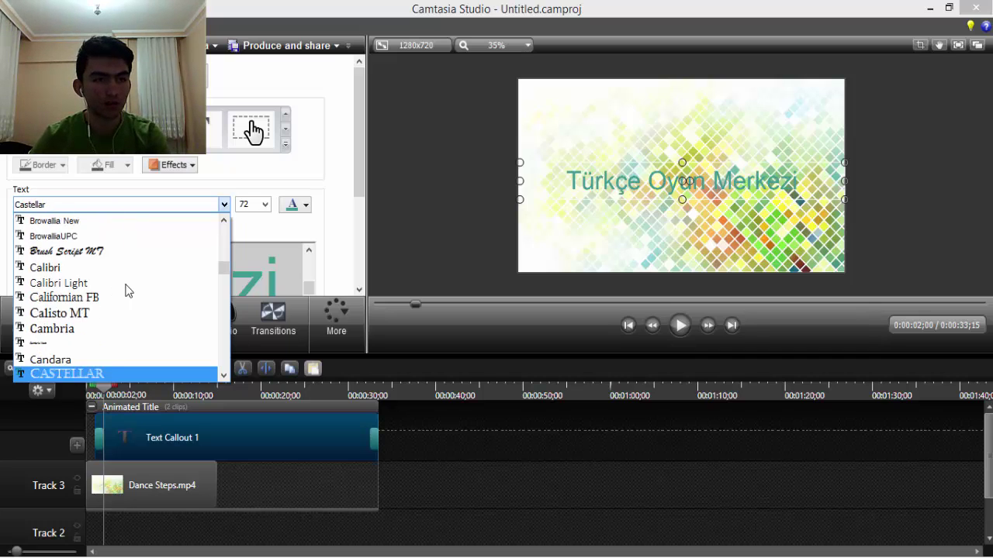
key(Down)
key(Down)
key(Down)
key(Down)
key(Down)
key(Down)
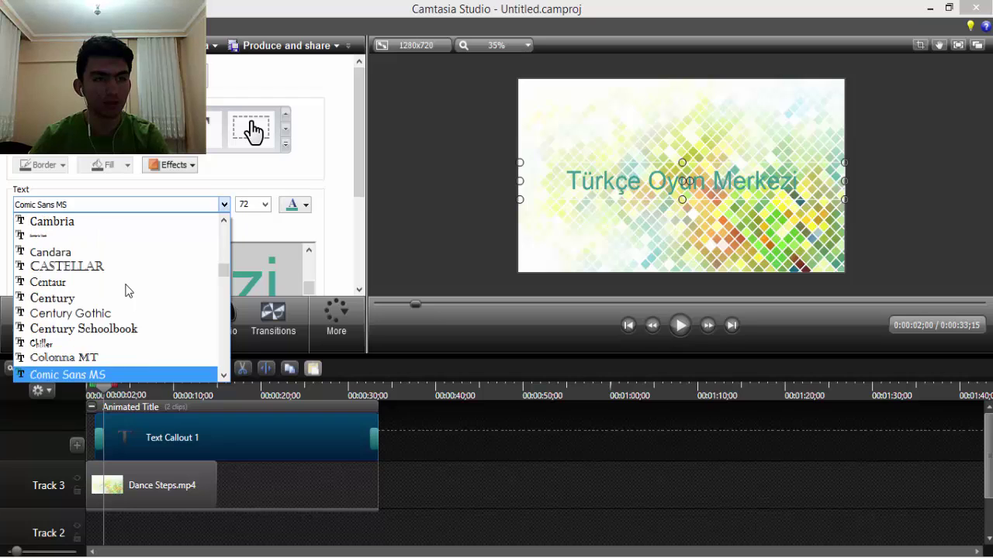
key(Return)
key(Down)
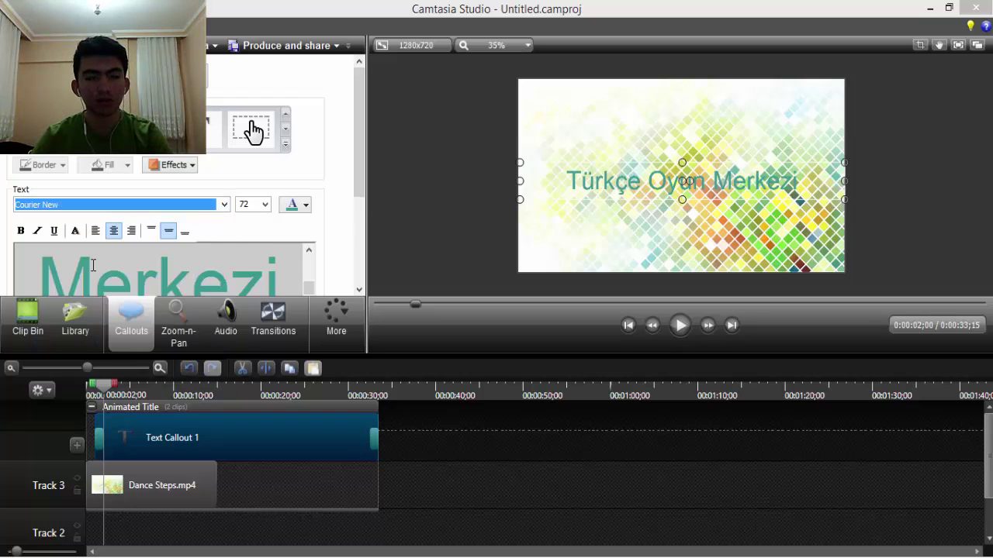
Step: Select the whole "Türkçe Oyun Merkezi" title text and set its font to Comic Sans MS
click(117, 259)
key(ctrl+a)
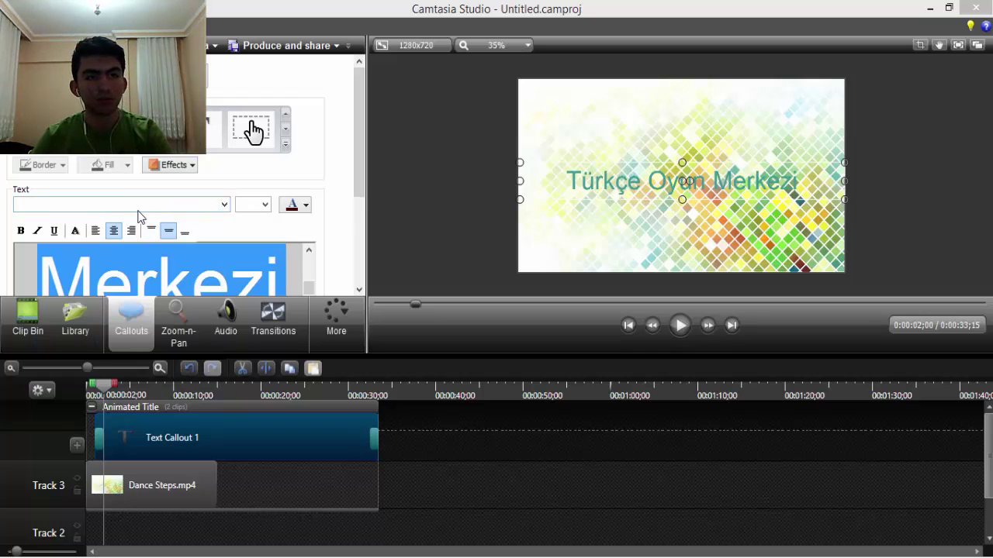
click(137, 214)
text(com)
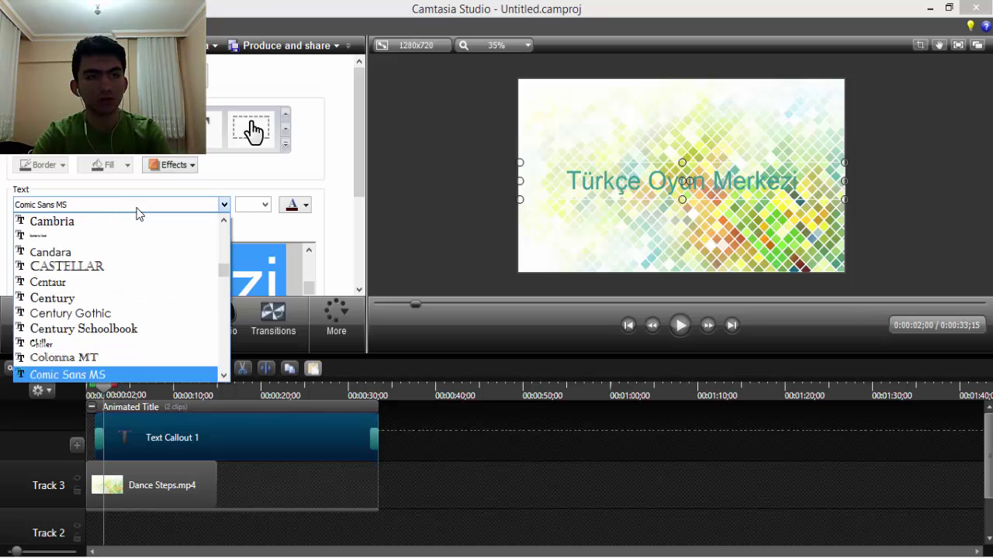
key(Return)
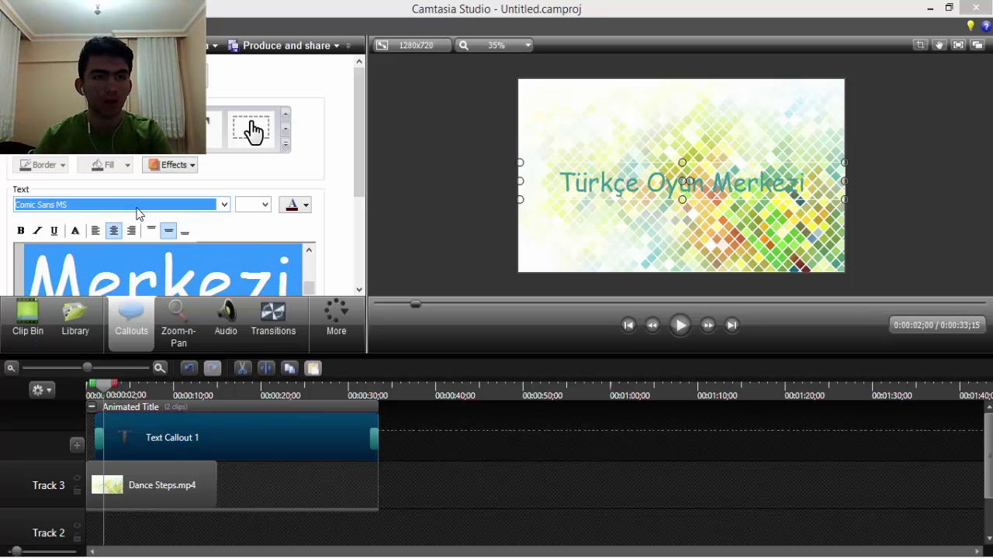
Step: Set the title text's size to 48 and colour it bright green
click(265, 205)
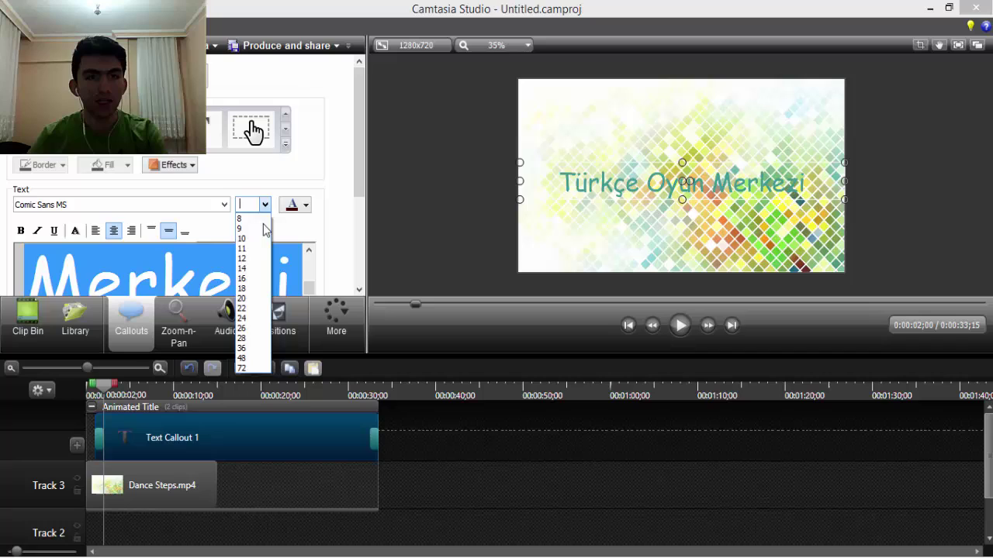
click(263, 308)
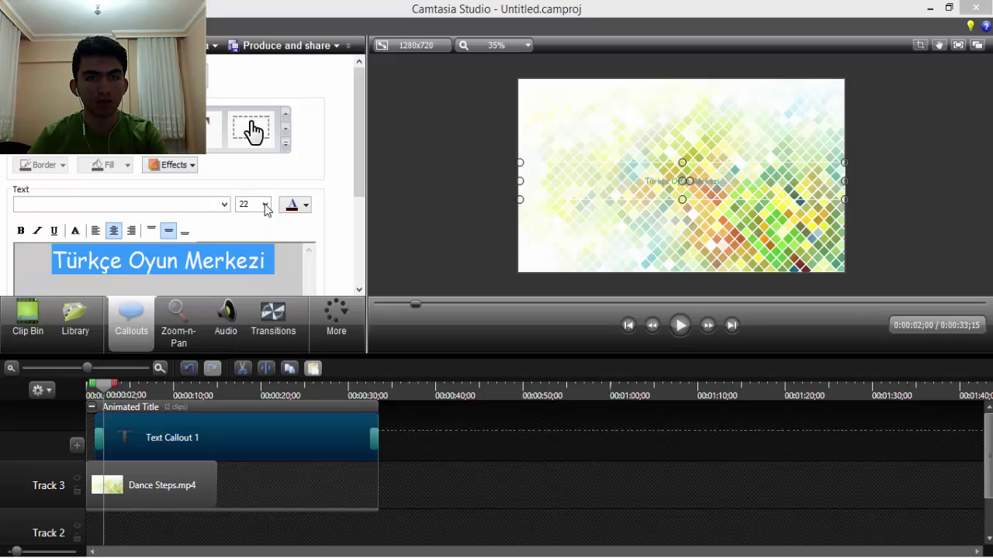
text(48)
key(Return)
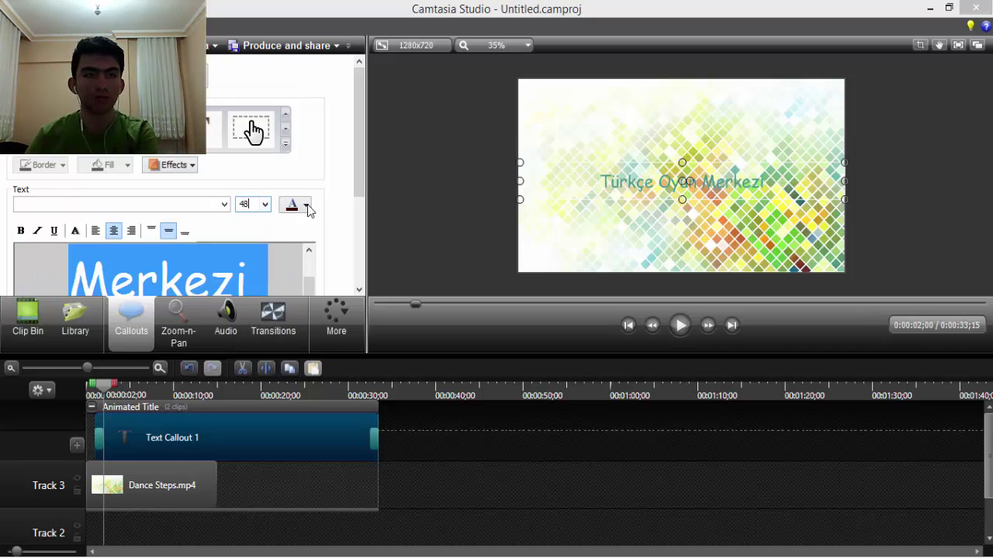
click(306, 205)
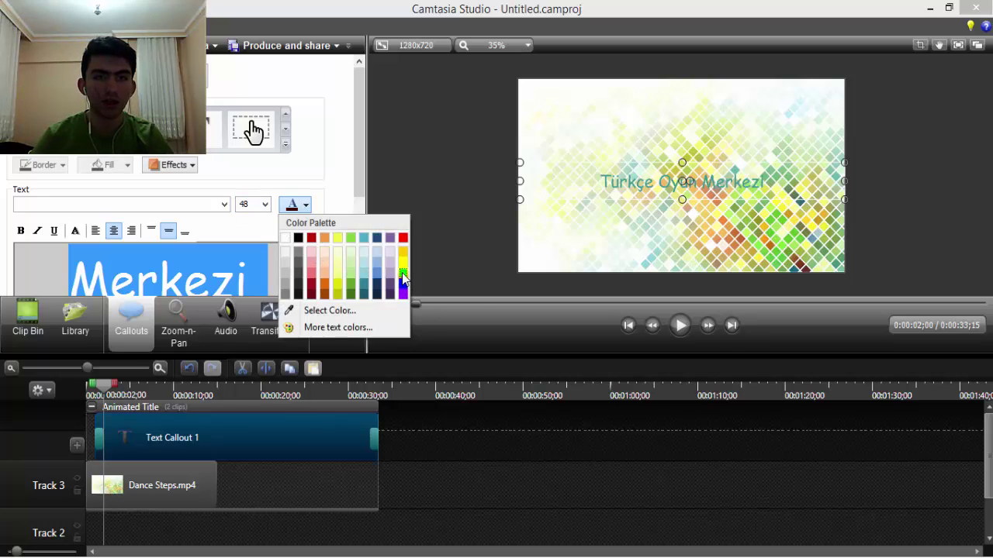
click(401, 273)
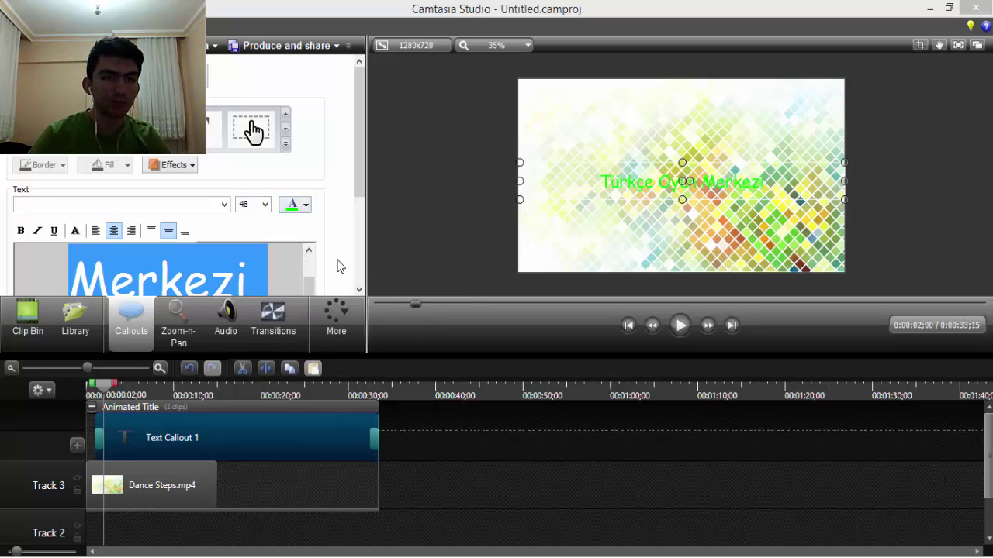
Step: Add a blue arrow callout at the start of Track 4 and place it above and left of the title on the canvas
click(254, 132)
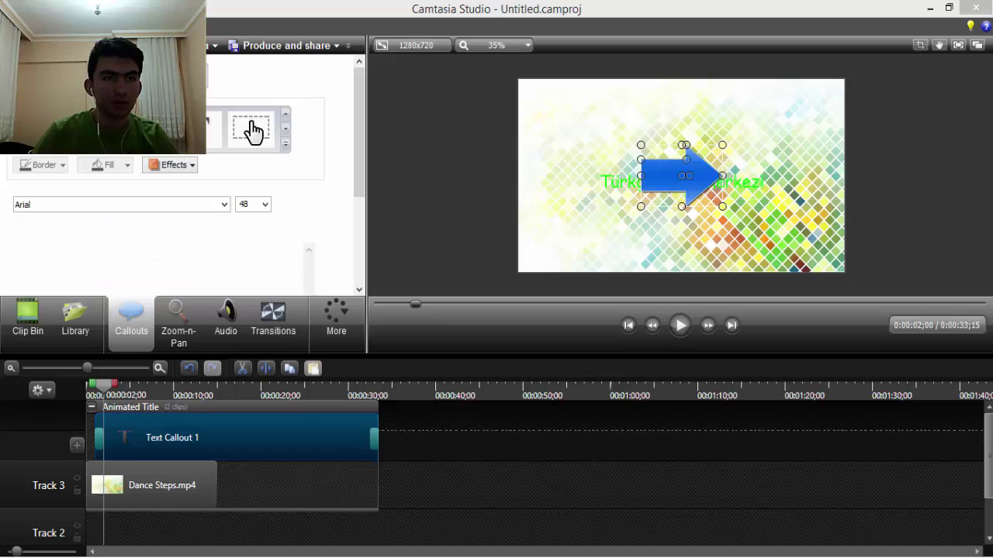
drag(132, 432, 118, 432)
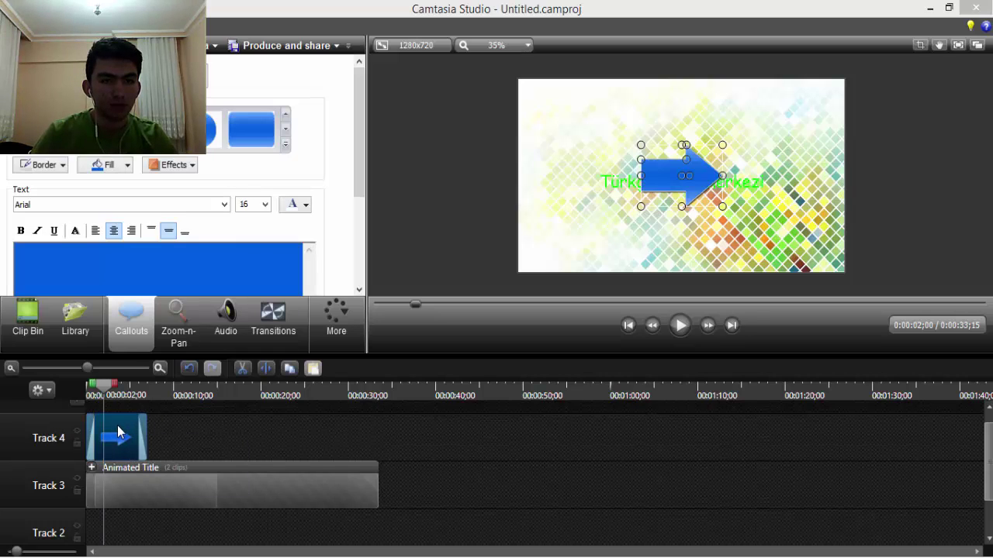
drag(715, 159, 618, 117)
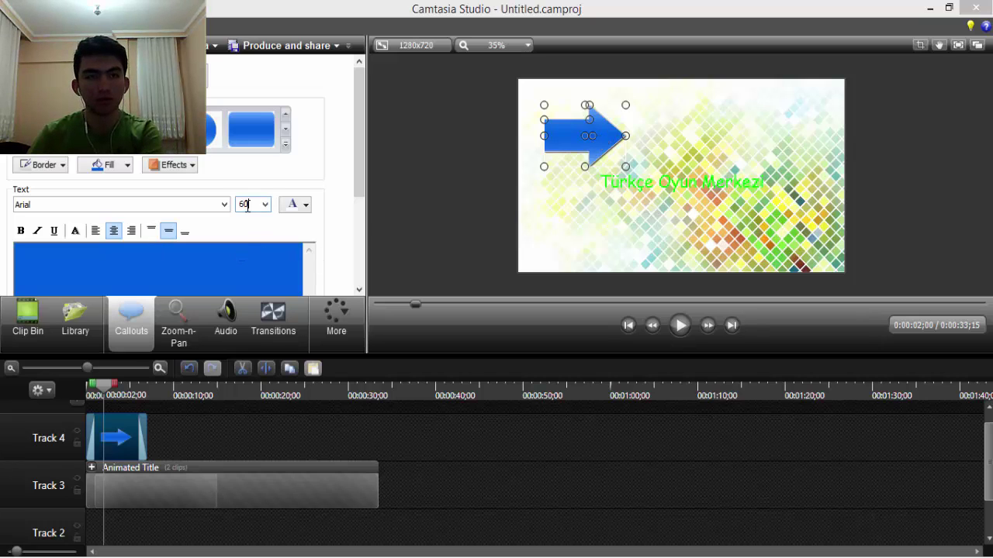
Step: Label the arrow callout "Kayıt1" in size 60 text and widen the arrow until the label fits
text(S)
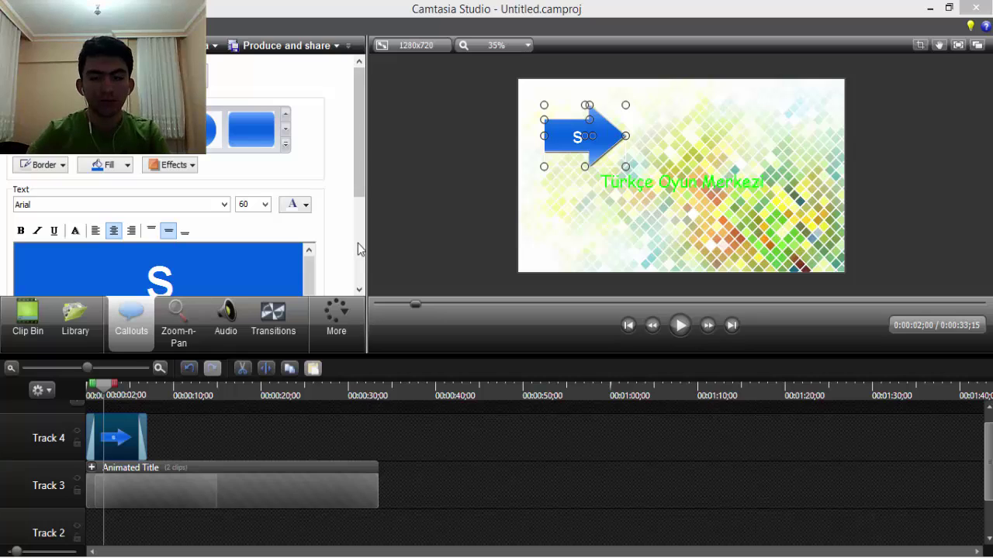
key(BackSpace)
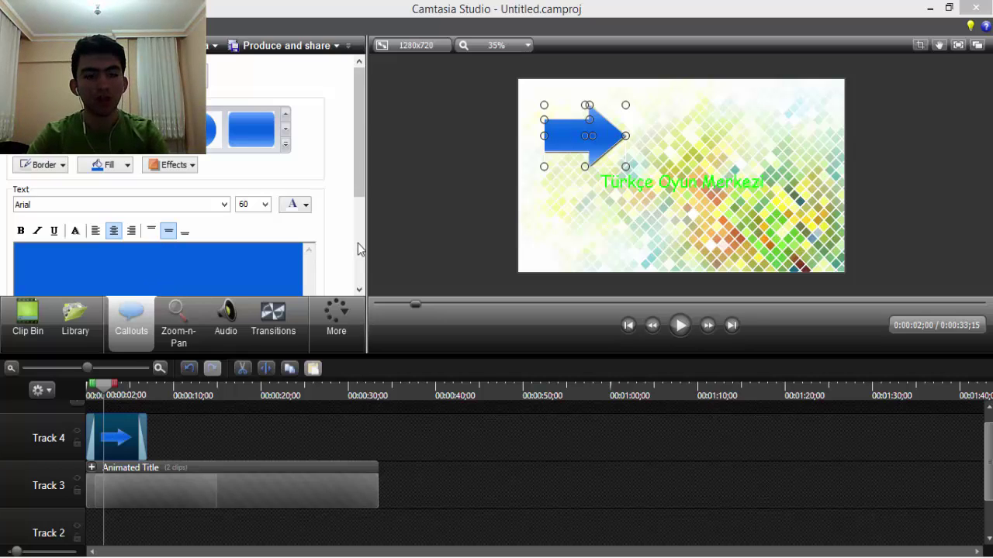
text(Kayıt1)
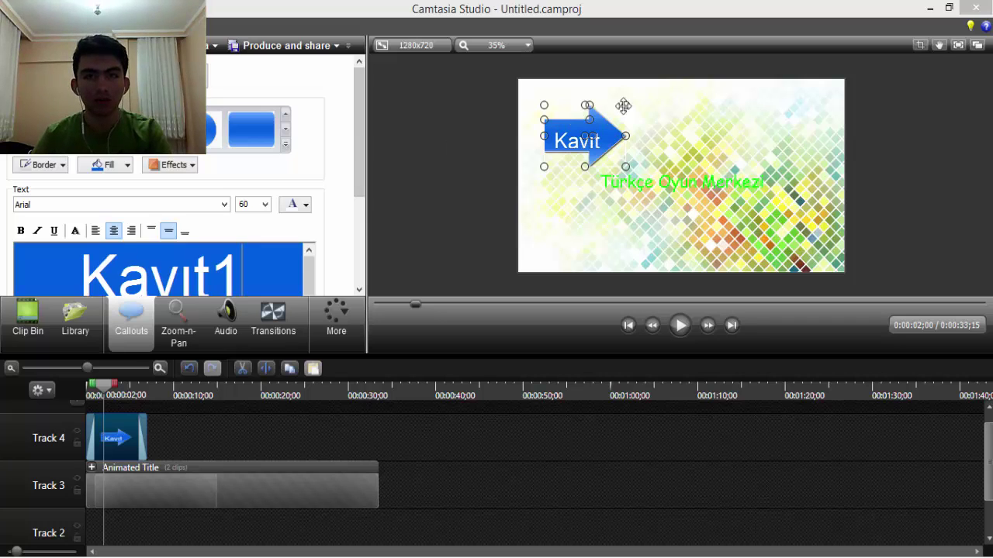
drag(625, 136, 706, 137)
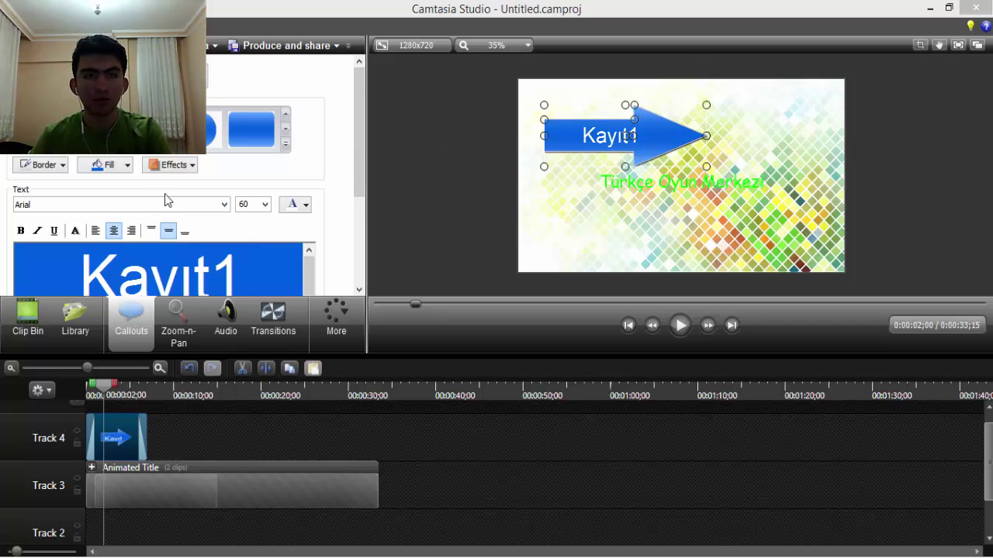
Step: Change the "Kayıt1" callout's shape to a blue octagon and move it to the upper-left corner of the canvas
click(286, 145)
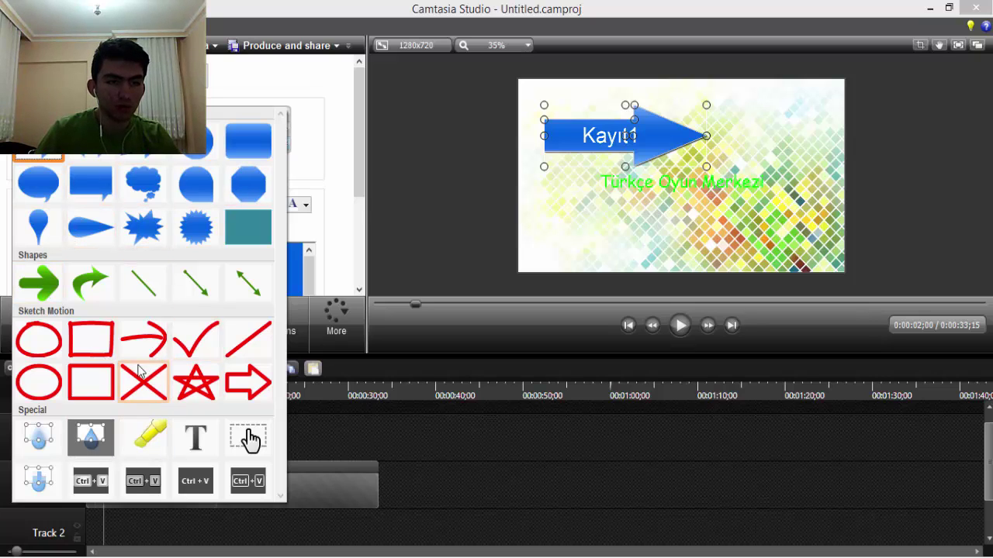
click(155, 232)
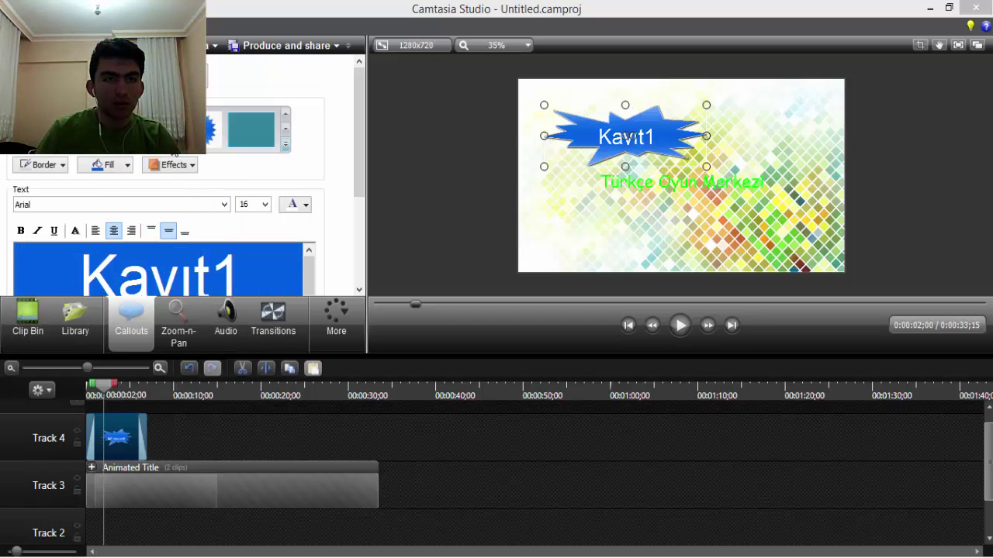
click(285, 146)
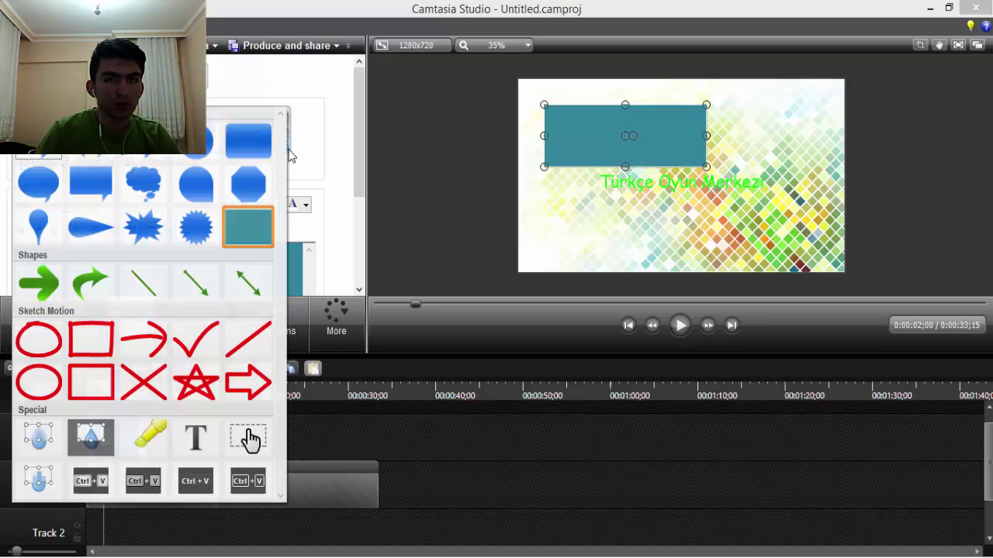
click(235, 182)
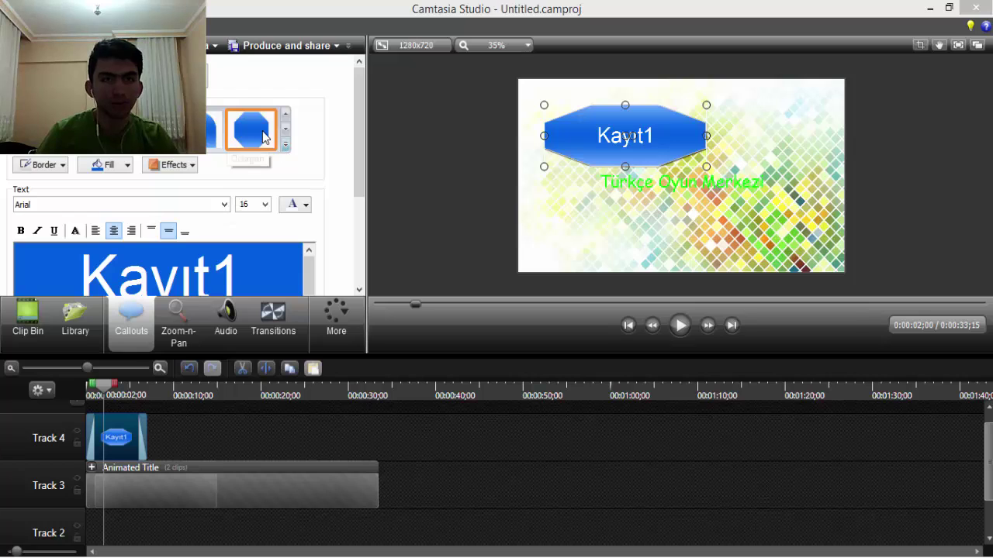
drag(676, 121, 650, 97)
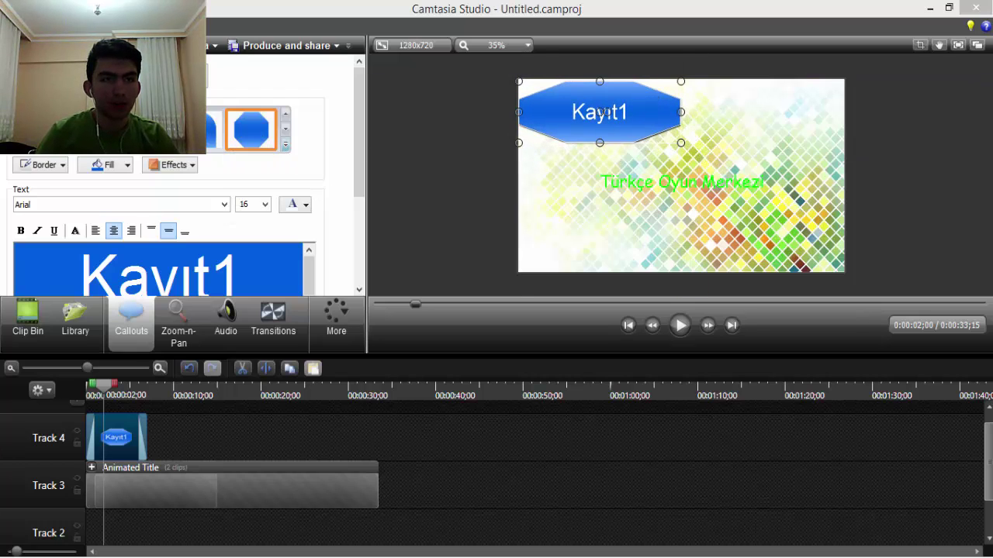
key(ctrl+v)
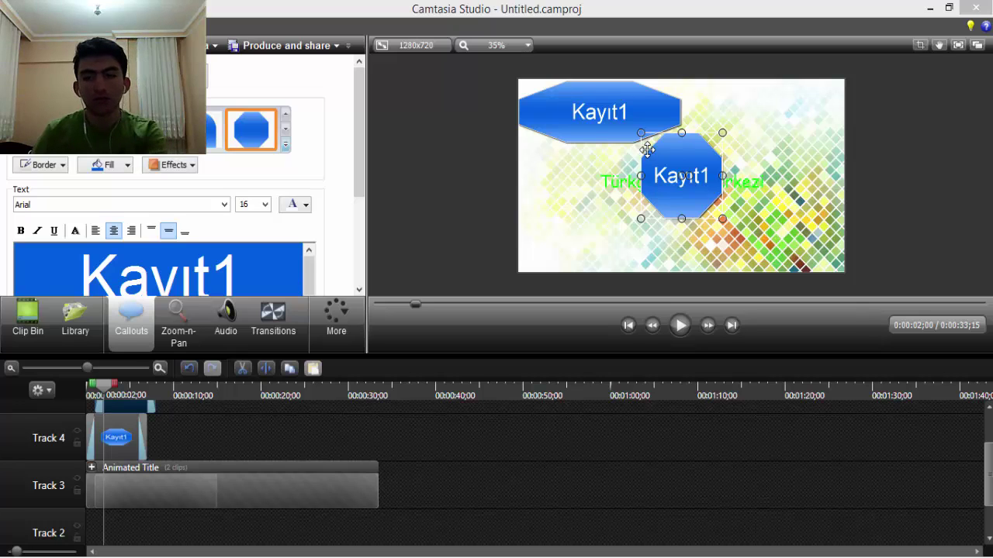
drag(647, 150, 676, 163)
key(Delete)
click(667, 174)
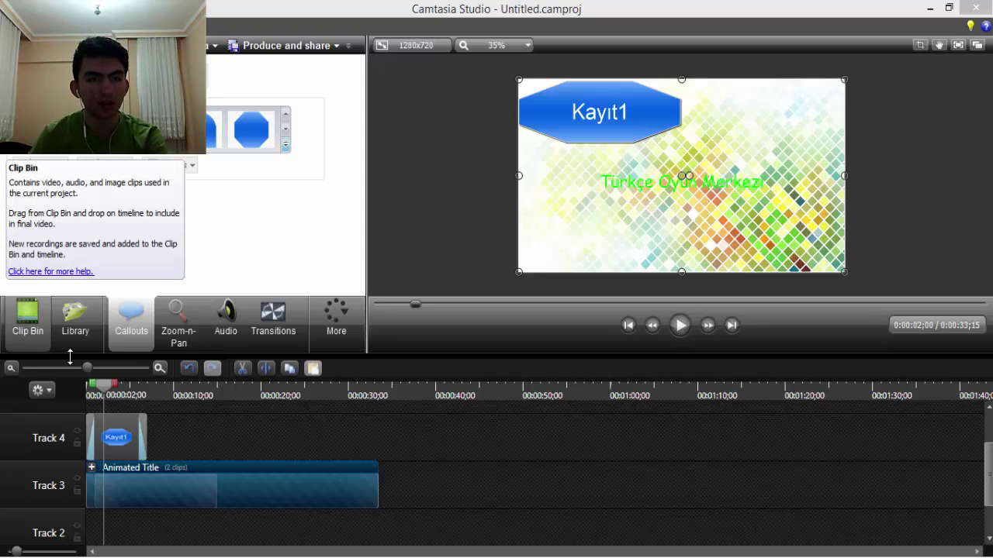
Step: Lengthen the "Kayıt1" octagon callout on Track 4 to about 15 seconds and start it about 4 seconds in
click(138, 425)
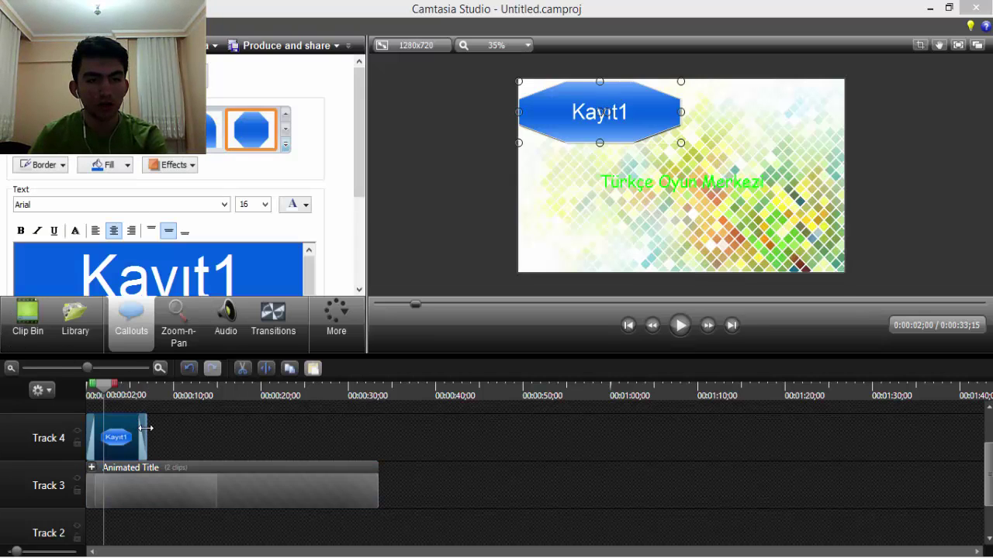
drag(146, 428, 171, 442)
scroll(303, 428, down, 1)
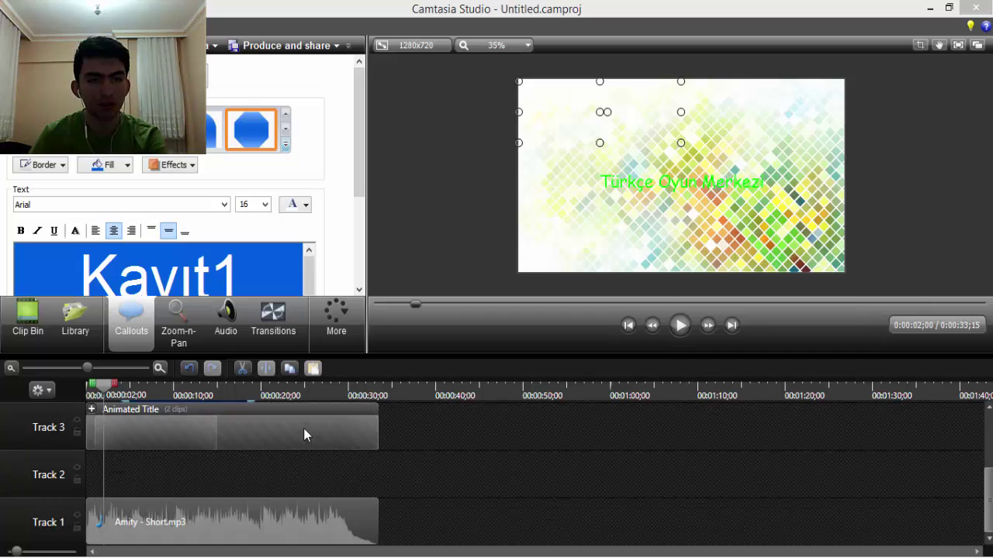
Step: Move the Animated Title group to Track 2 and the octagon callout to Track 3, starting about 5 seconds in
drag(304, 434, 305, 473)
scroll(305, 472, up, 1)
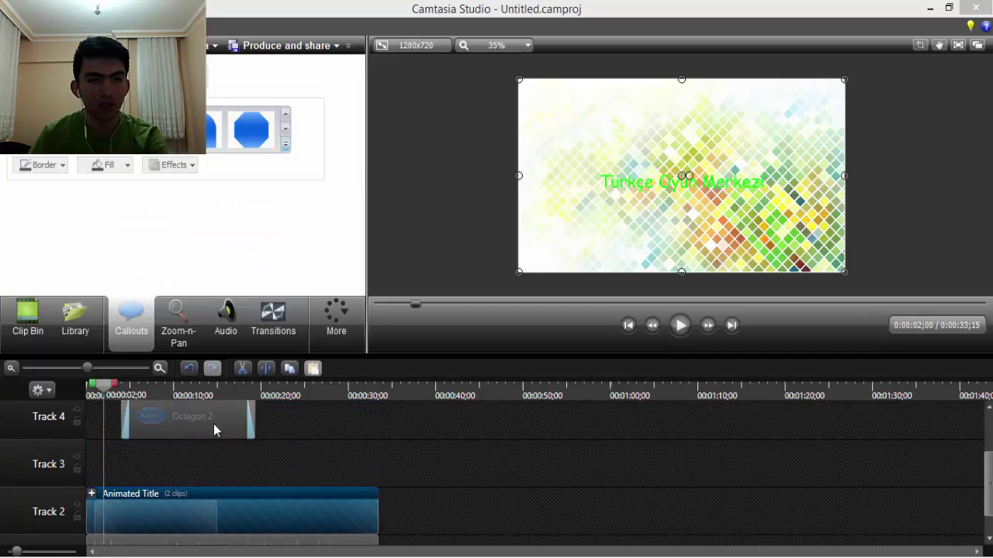
drag(214, 424, 213, 457)
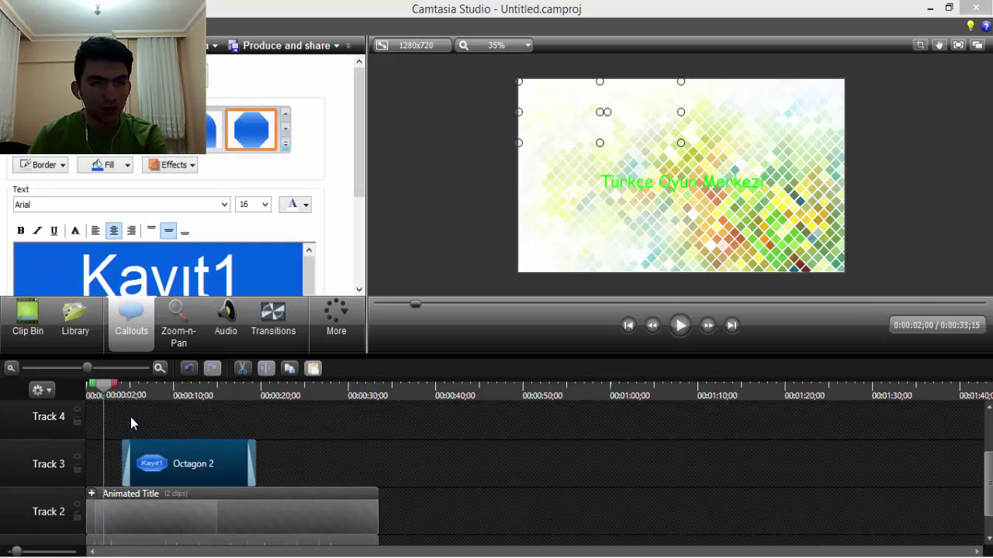
drag(154, 458, 163, 463)
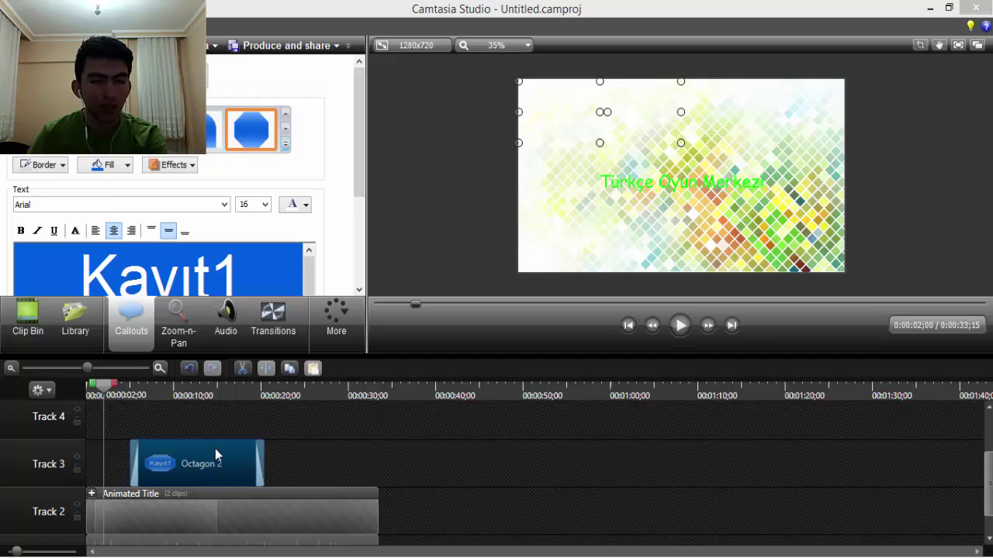
Step: Preview the intro from the beginning with the Track 1 music shifted about 2 seconds, and return the music to the timeline start
scroll(110, 396, down, 1)
click(89, 395)
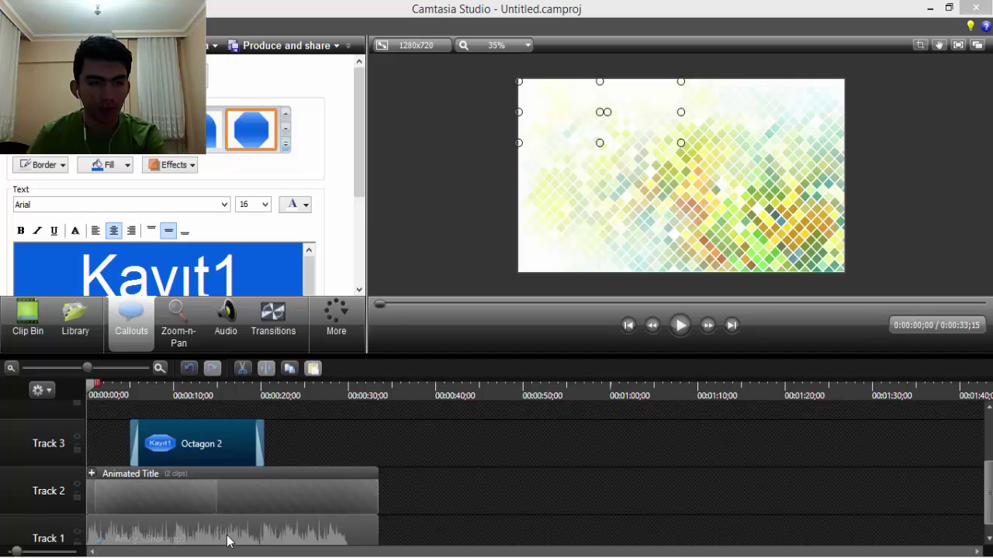
scroll(228, 541, down, 1)
drag(188, 521, 206, 521)
click(681, 326)
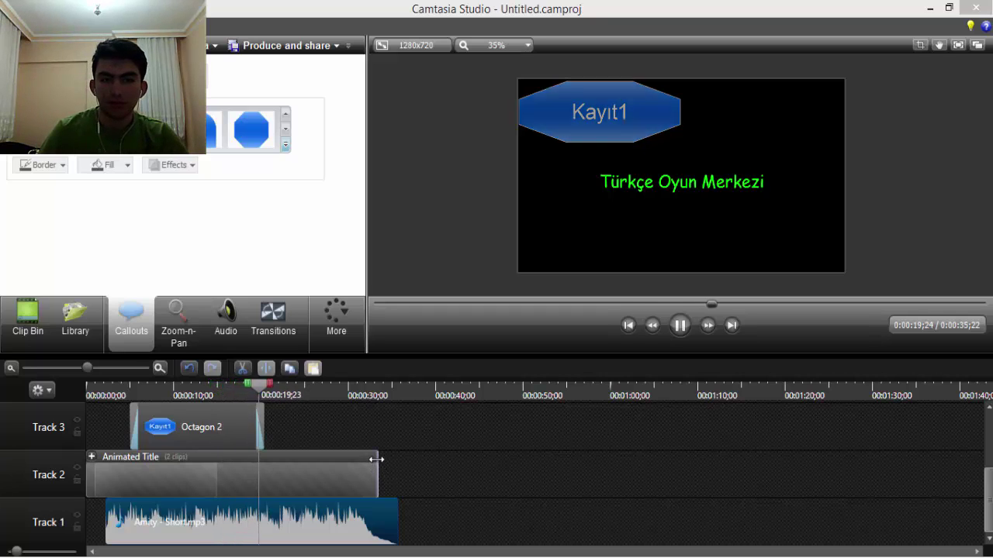
click(678, 326)
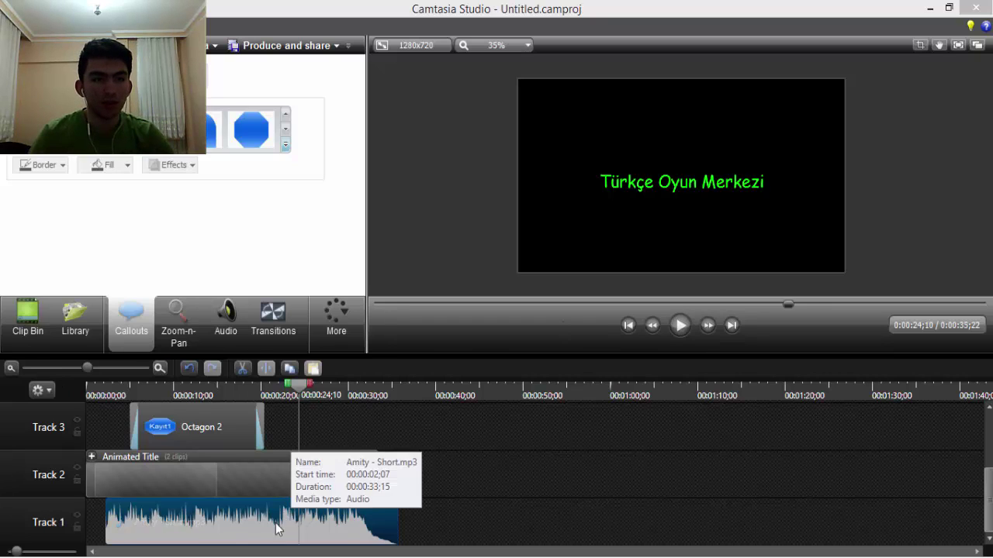
drag(277, 525, 24, 470)
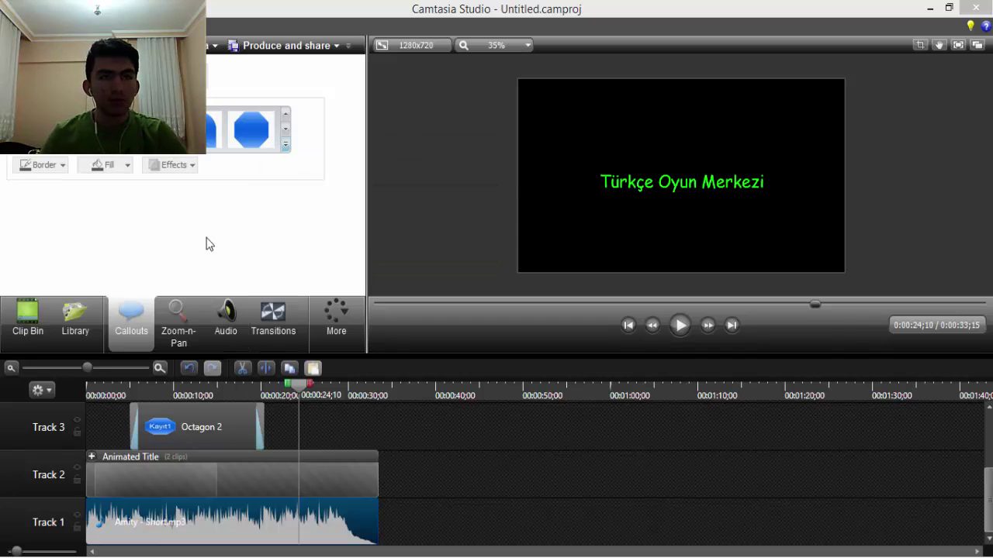
Step: Look through the additional tools and the available transitions, and open the clip bin
click(341, 322)
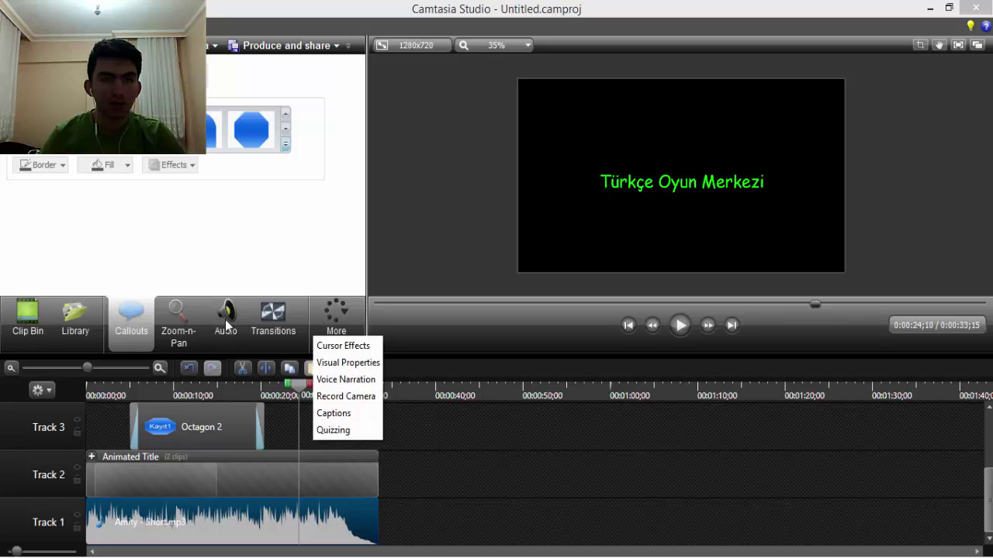
click(287, 315)
scroll(232, 198, down, 5)
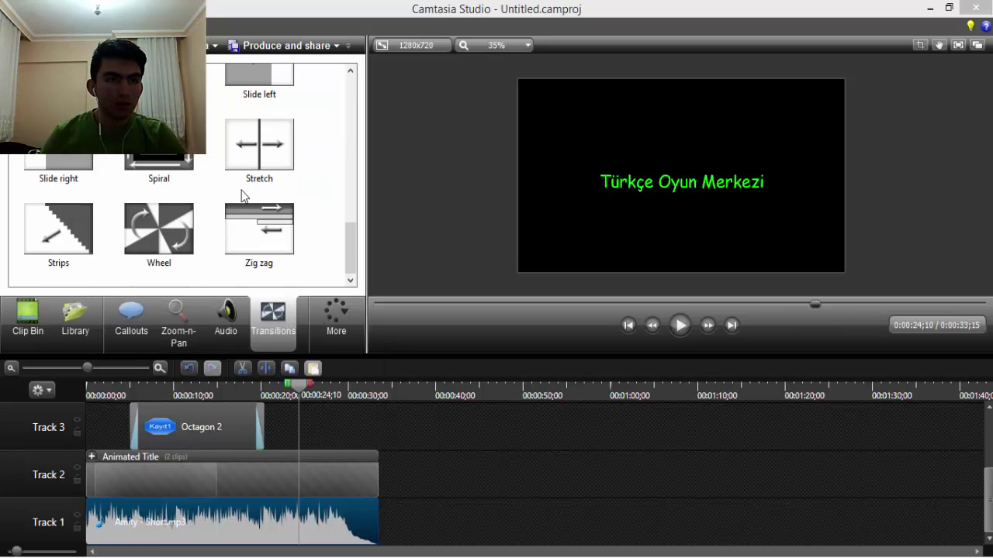
scroll(242, 198, up, 5)
click(29, 325)
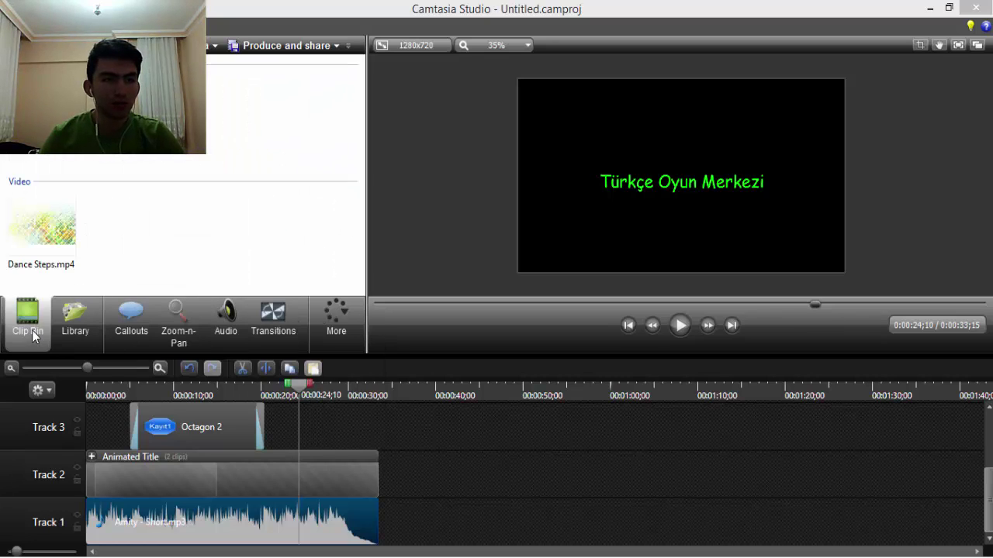